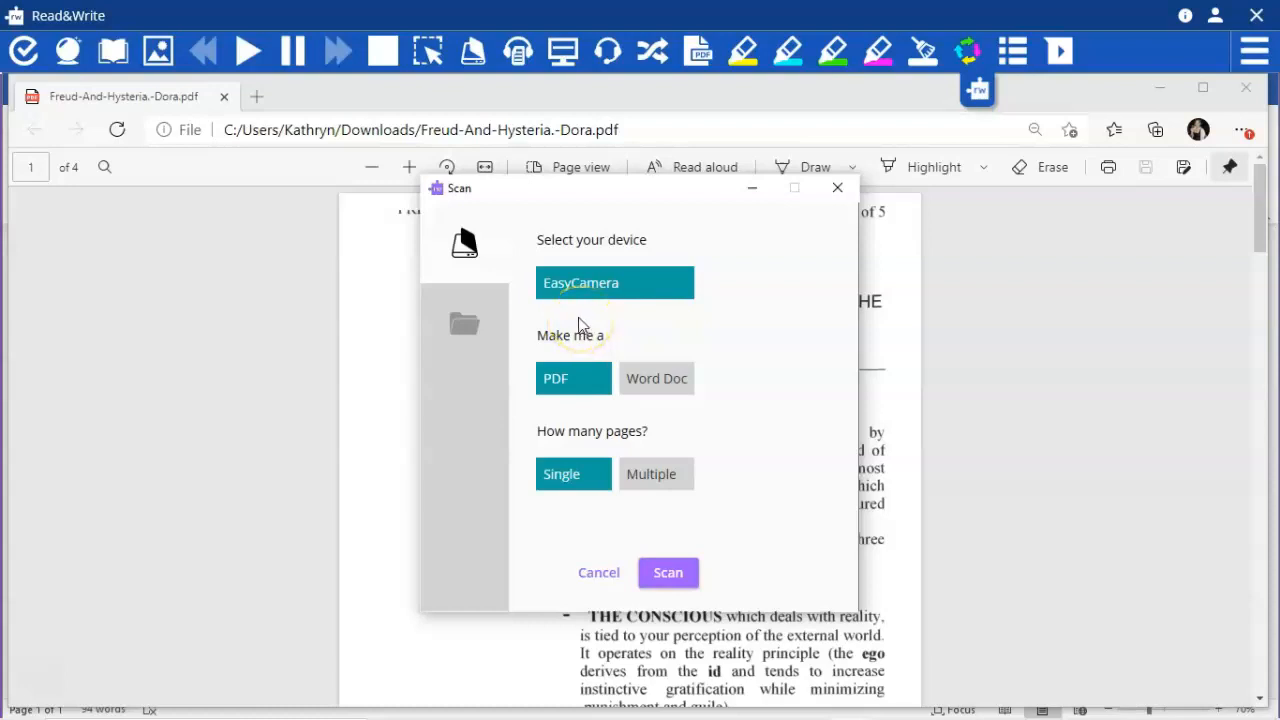
left_click(578, 317)
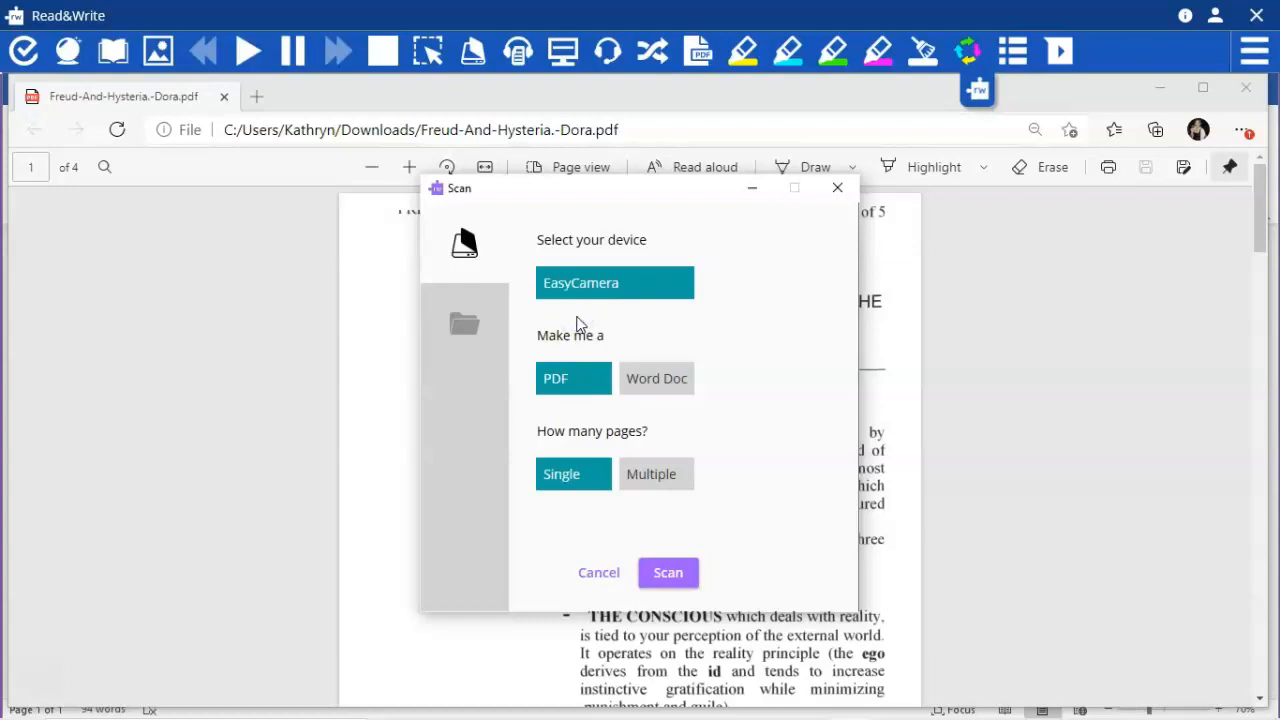
left_click(472, 333)
left_click(470, 325)
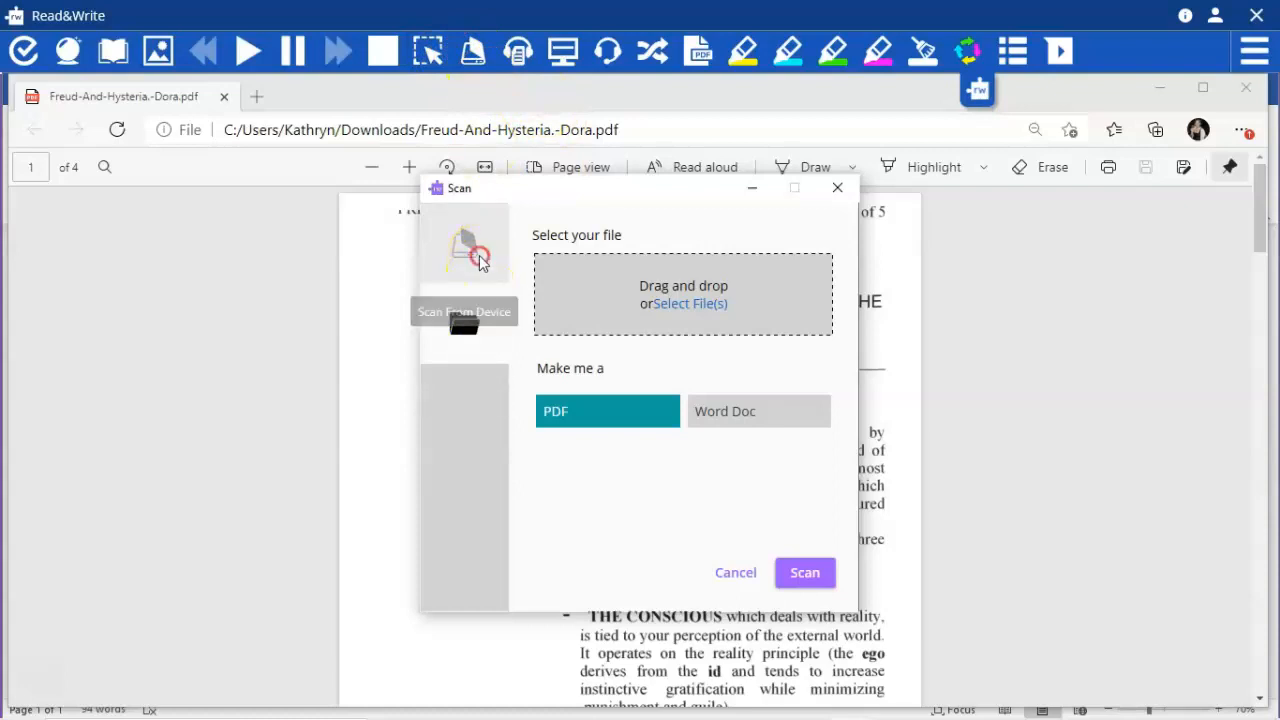
left_click(457, 264)
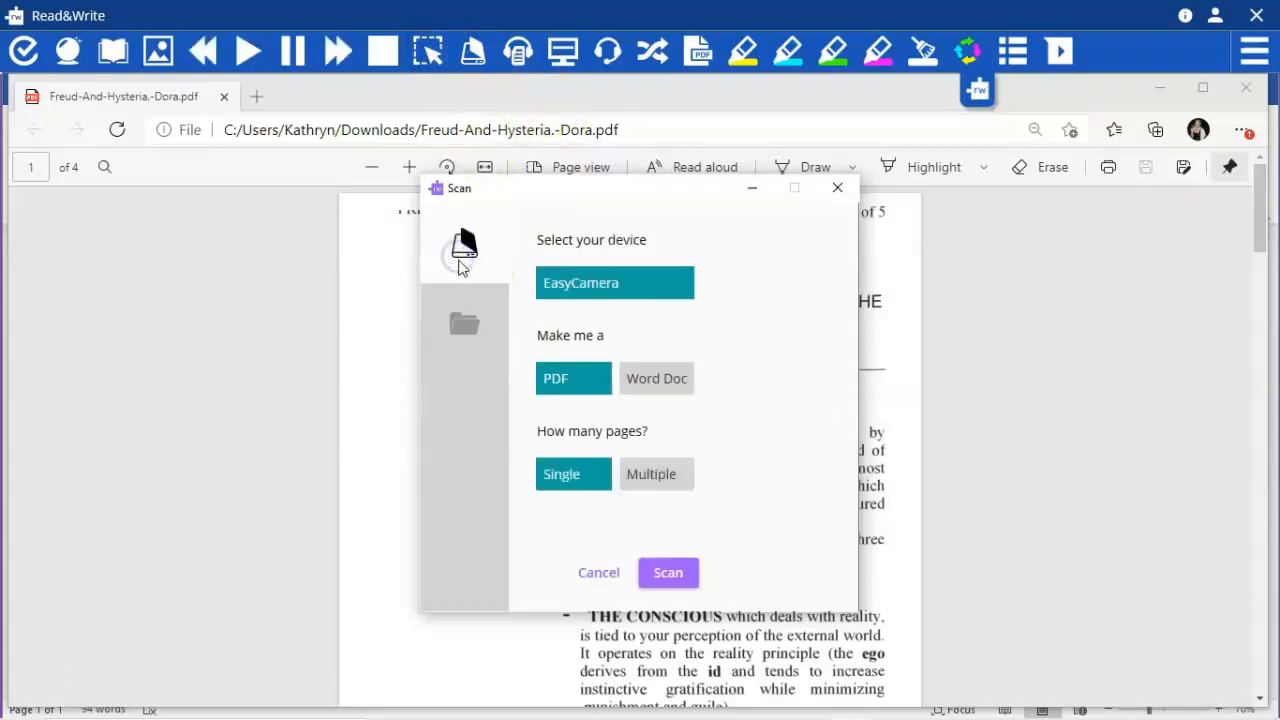
Set the scan source to a file and load Freud-And-Hysteria.-Dora.pdf from the Downloads folder.
left_click(484, 349)
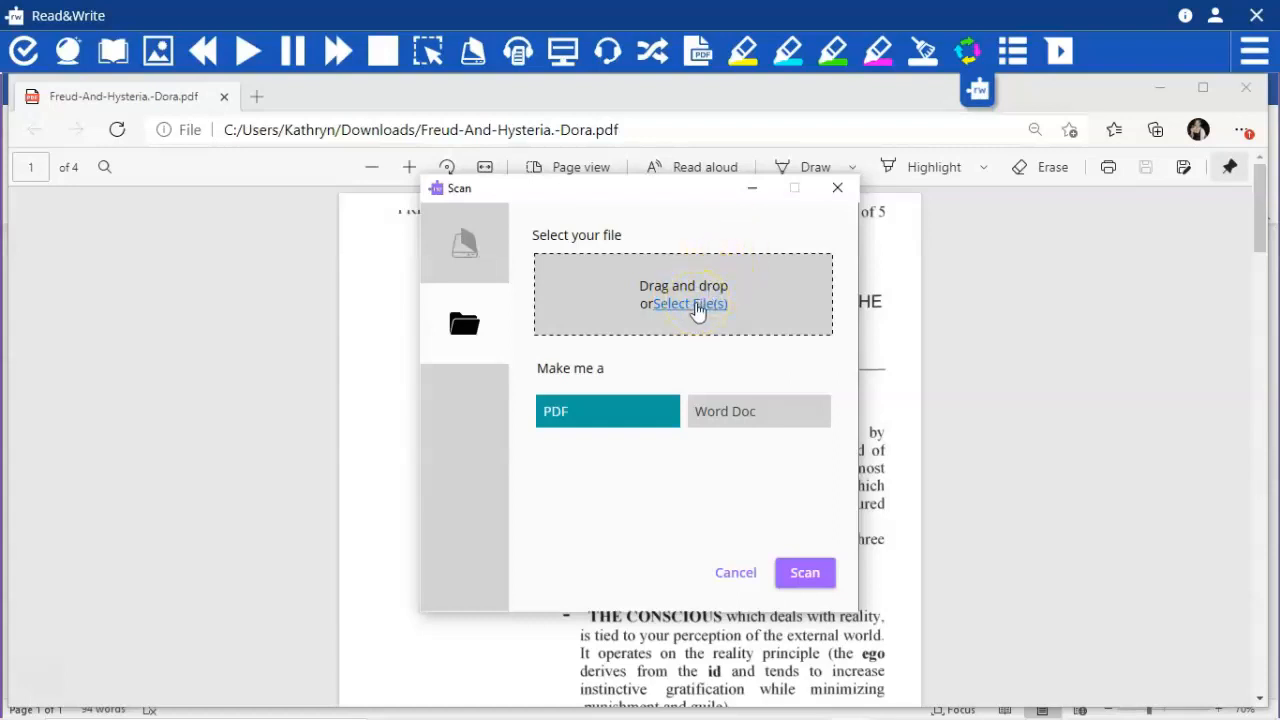
left_click(694, 305)
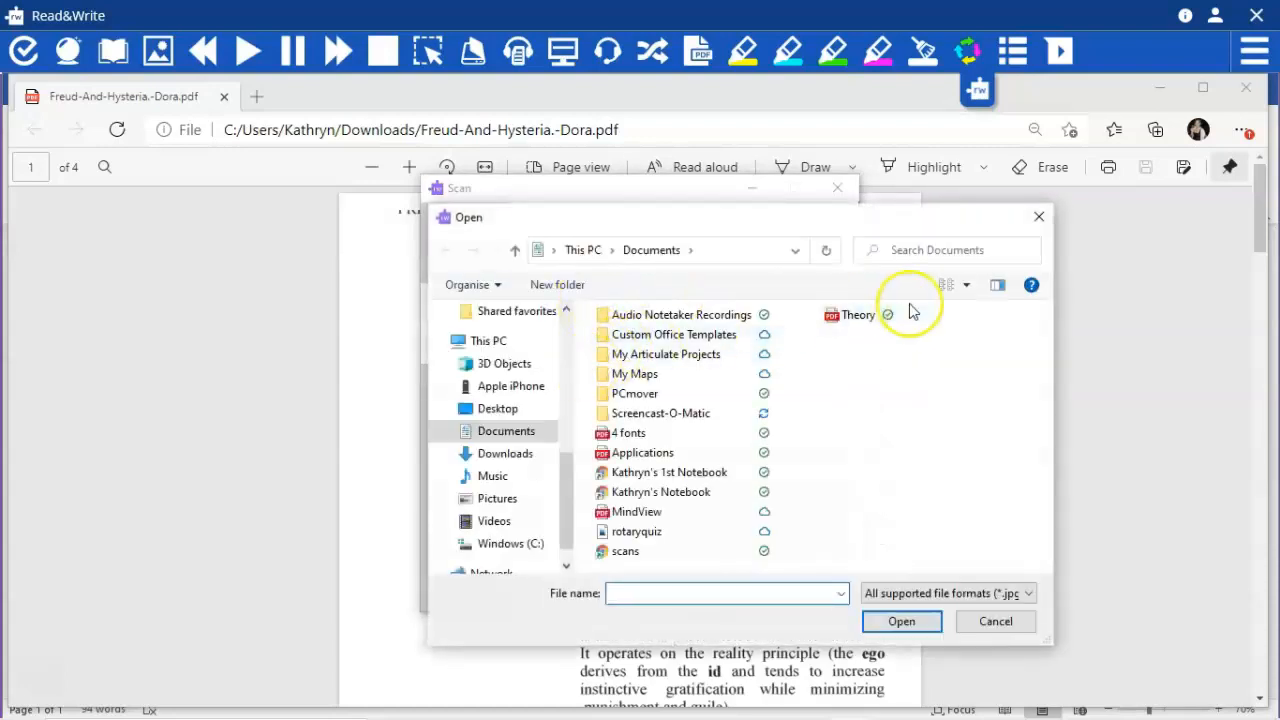
left_click(527, 456)
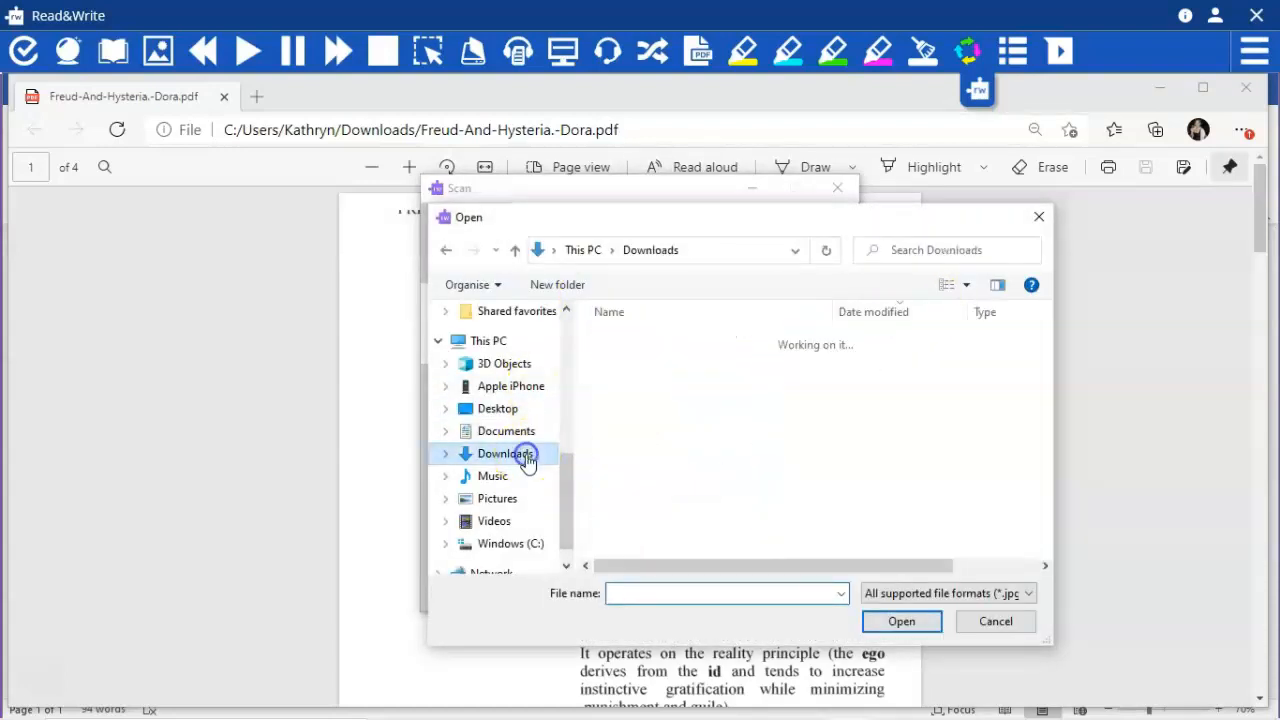
left_click(701, 366)
left_click(901, 621)
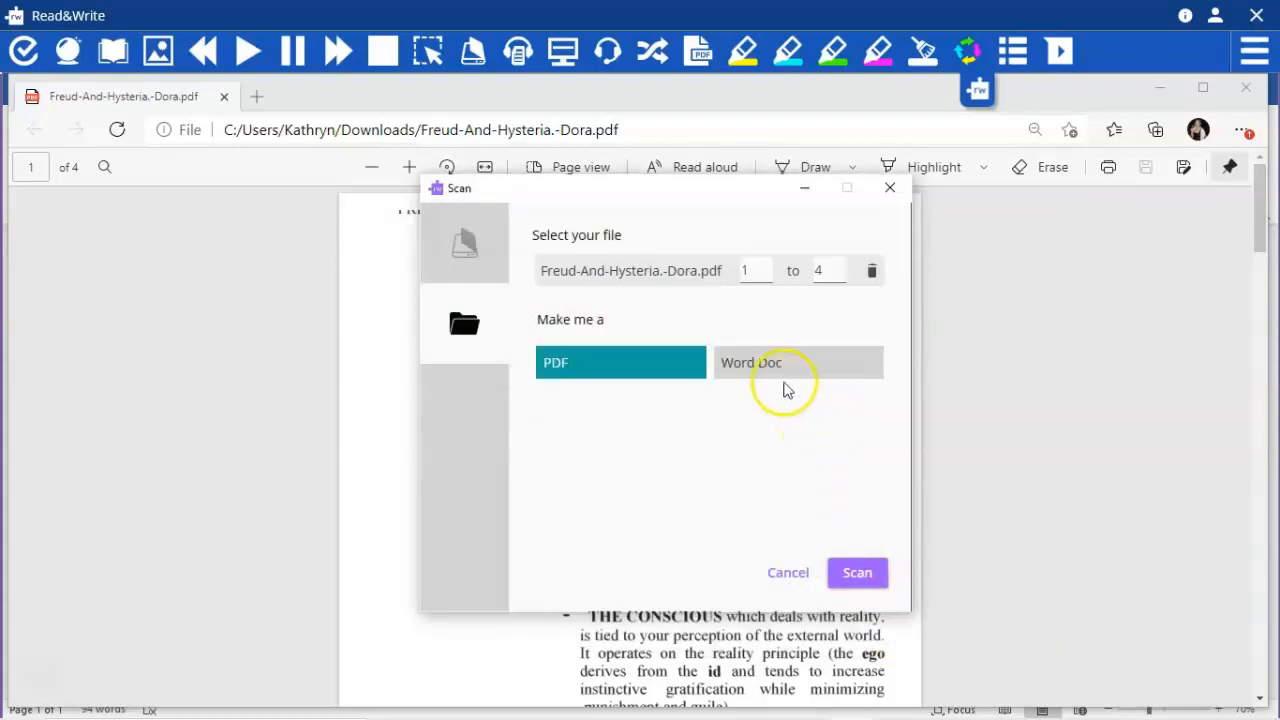
Scan the PDF into a Word document and save it as Dora in the Downloads folder.
left_click(757, 368)
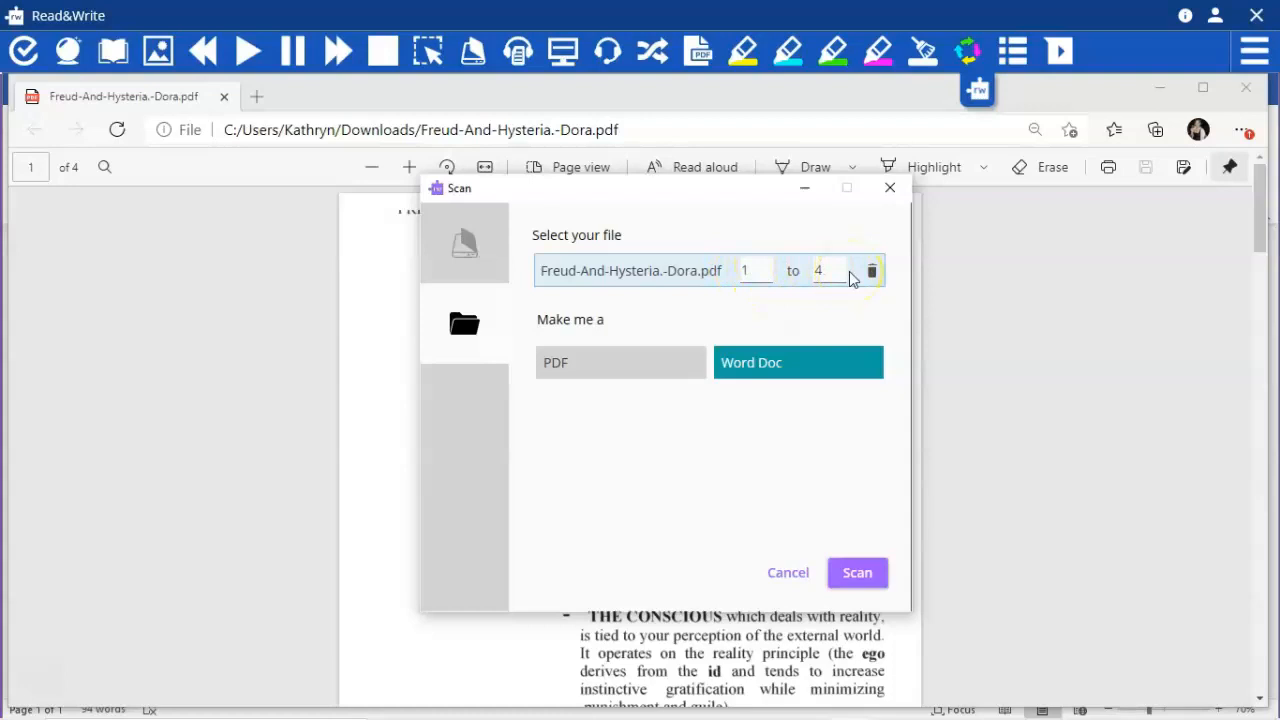
left_click(768, 272)
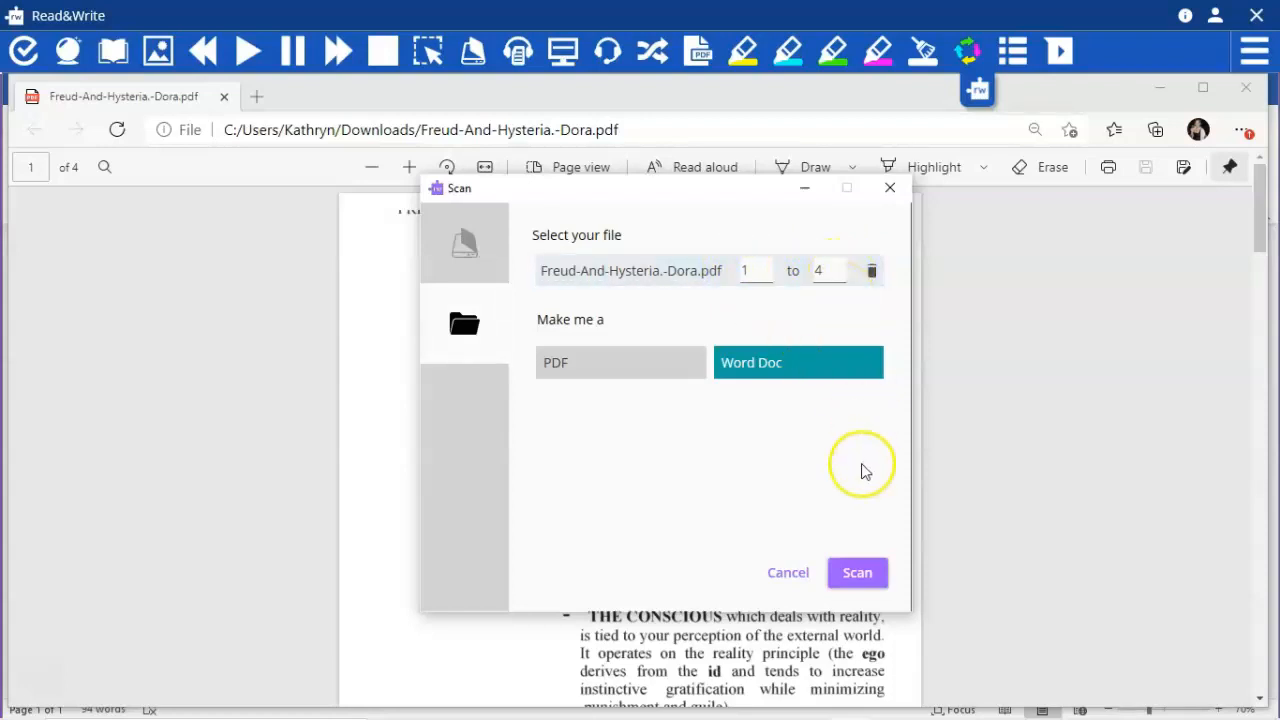
left_click(864, 574)
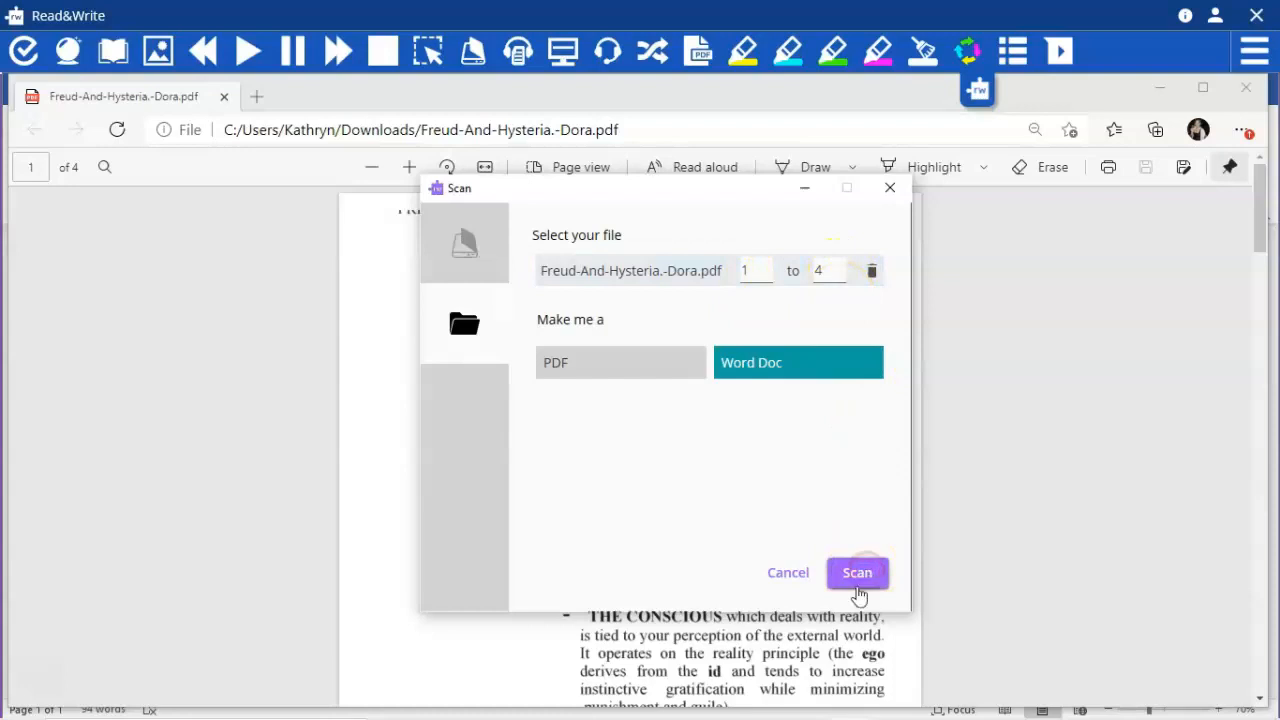
left_click(849, 579)
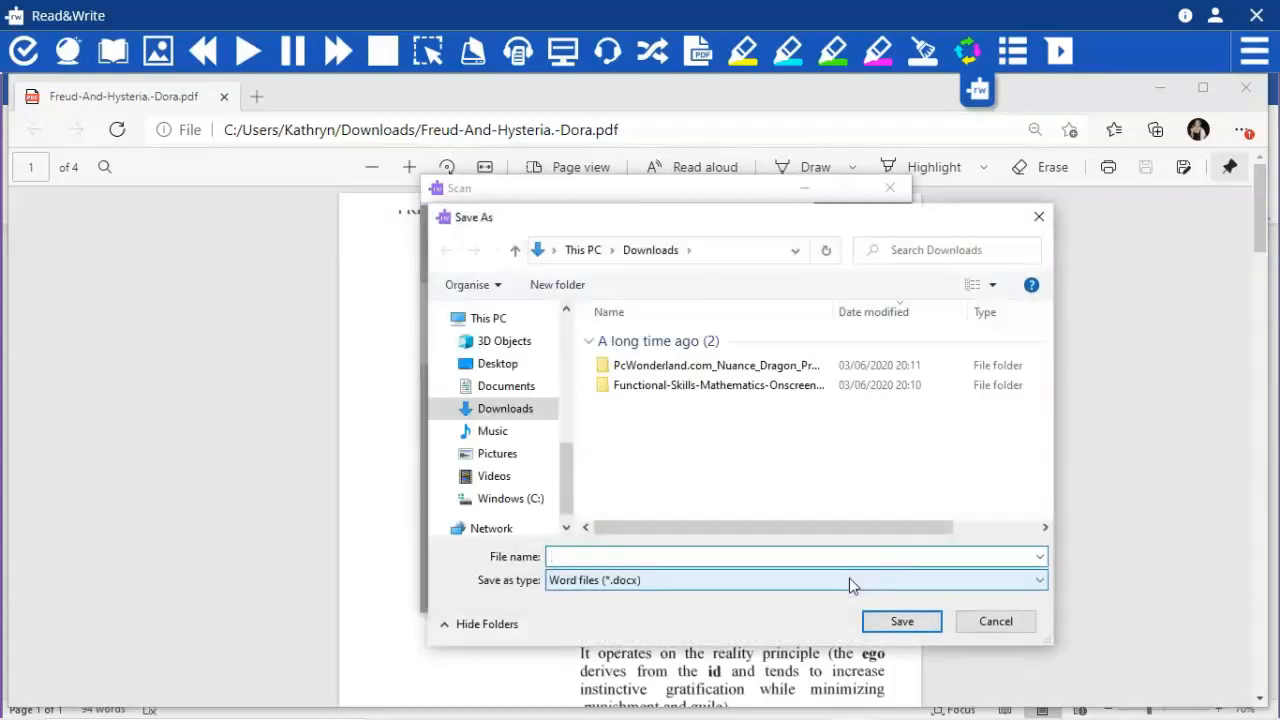
type("Dora")
left_click(903, 622)
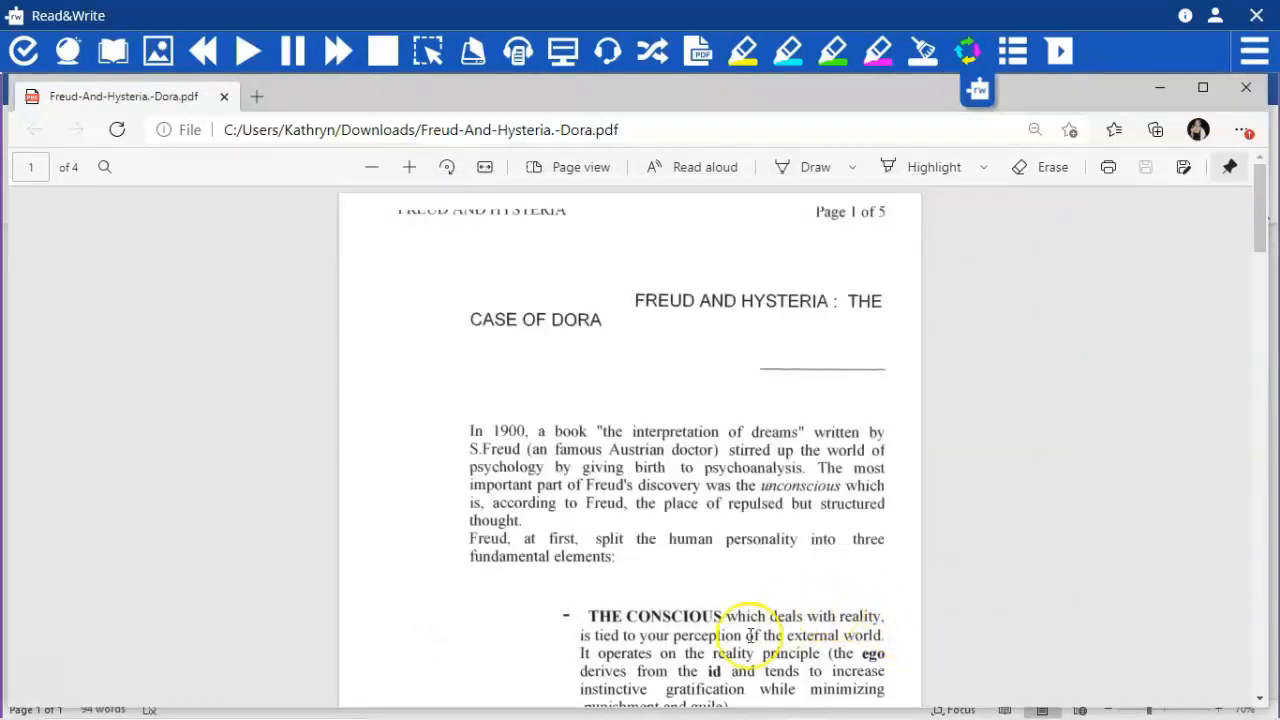
Skim the original PDF and switch to the converted Dora document in Word.
mouse_move(665, 710)
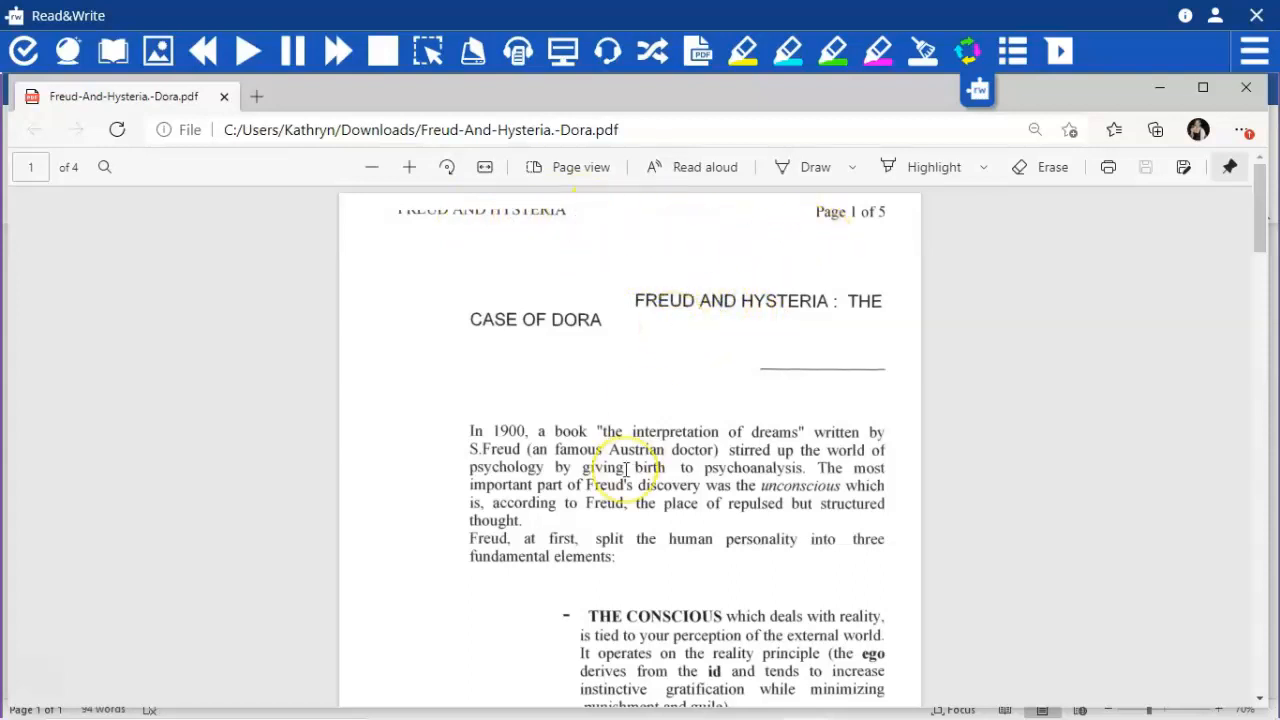
scroll(626, 468, "down", 5)
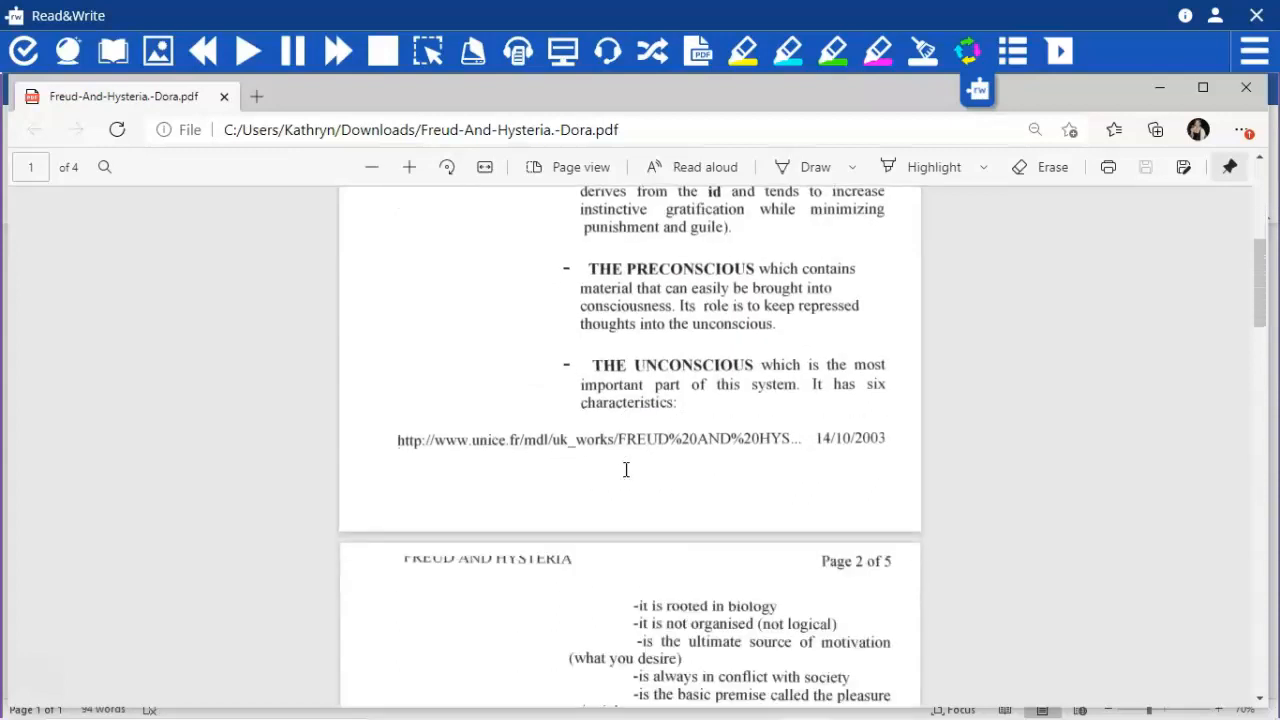
scroll(626, 469, "down", 10)
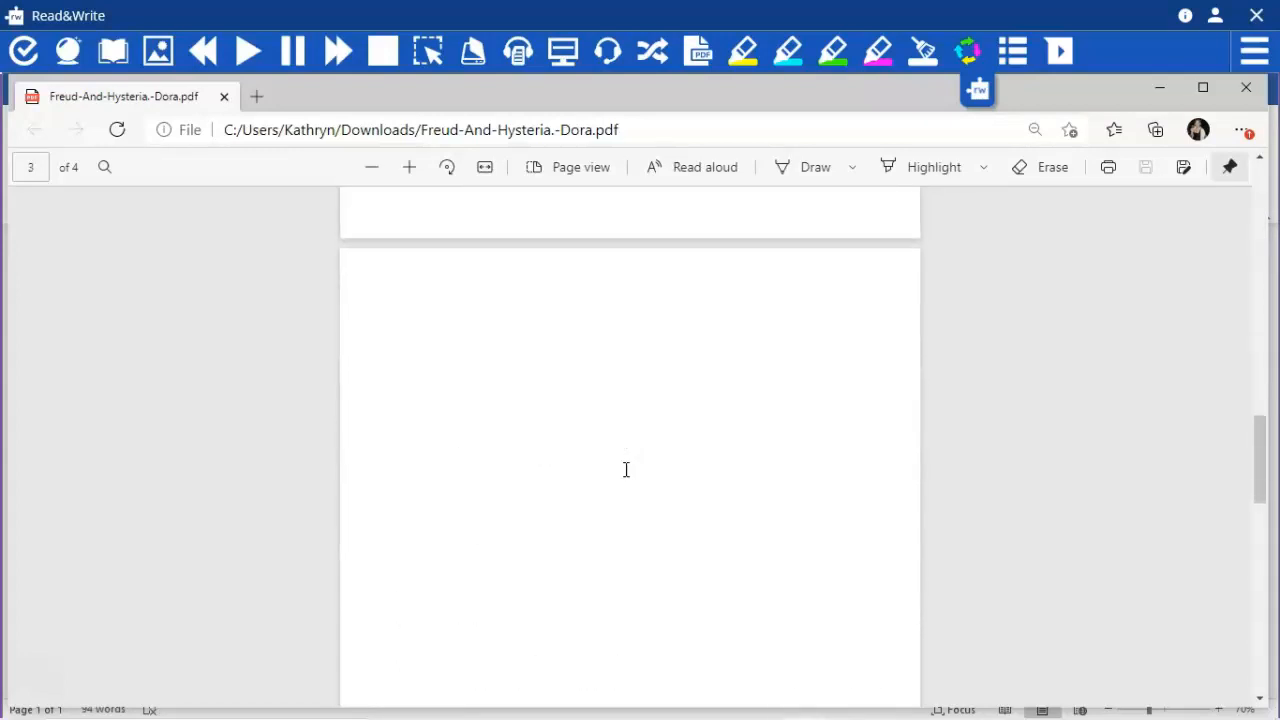
scroll(626, 469, "down", 4)
left_click(809, 708)
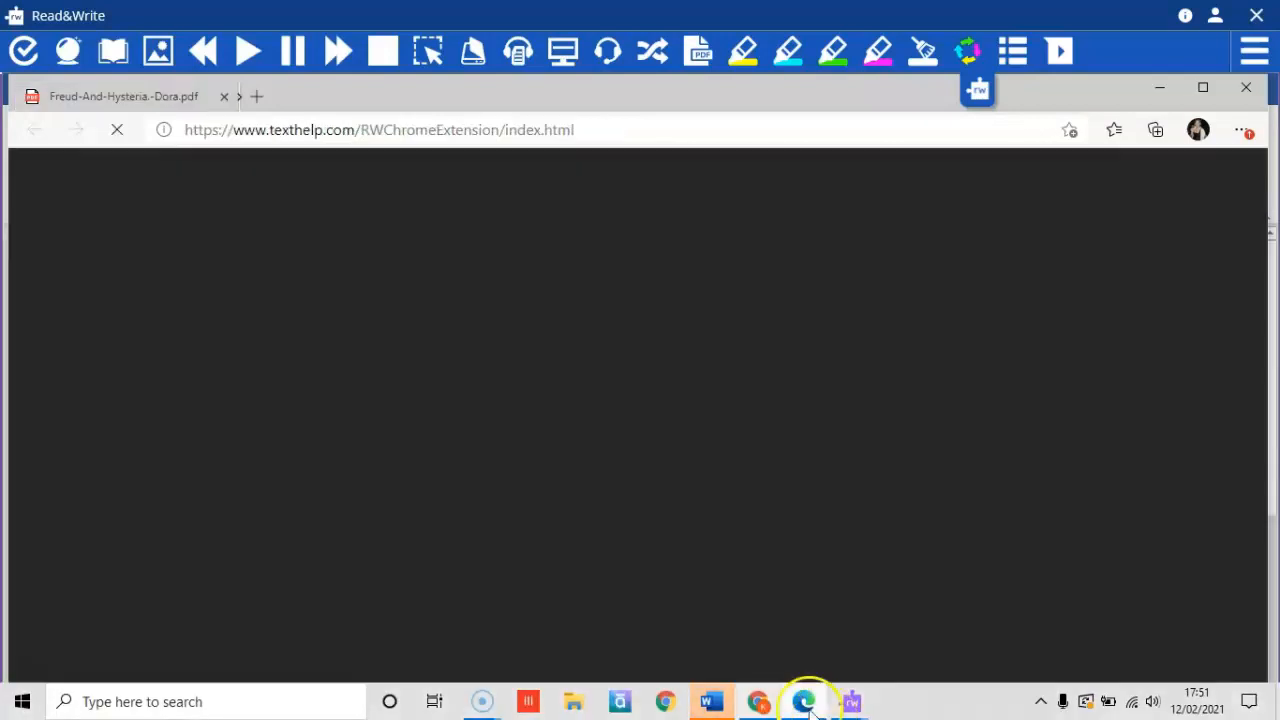
mouse_move(711, 706)
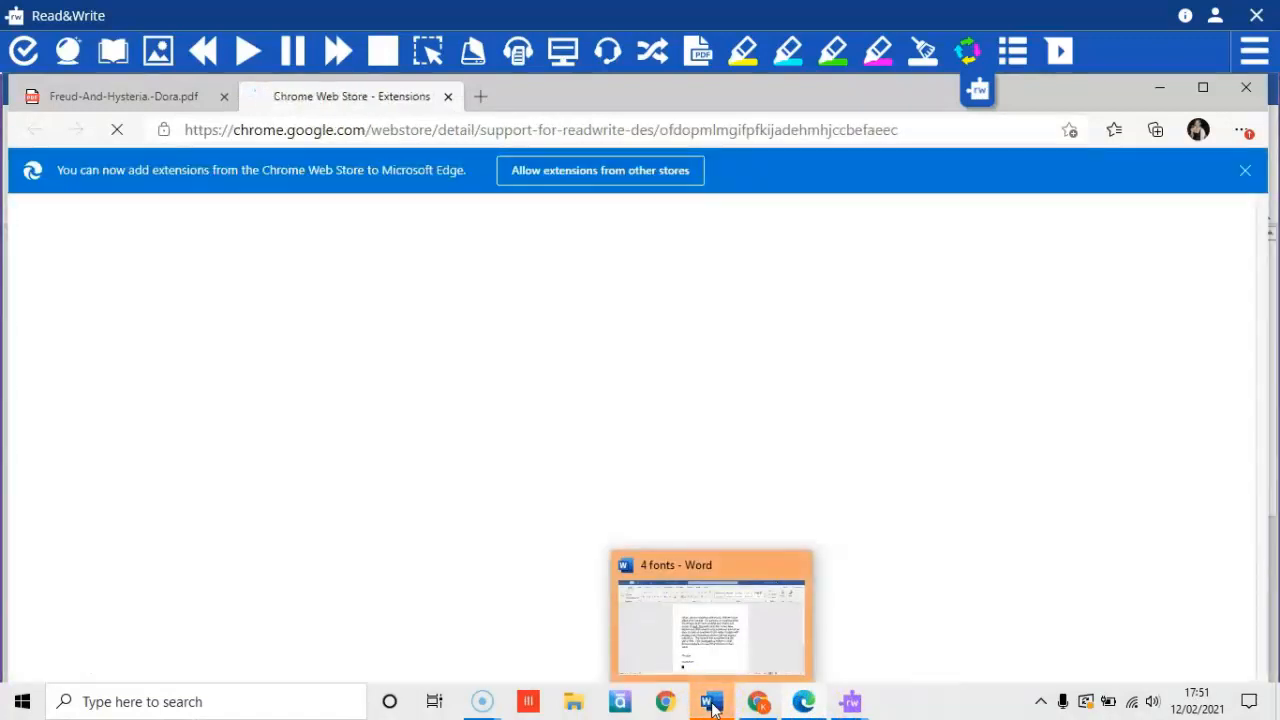
left_click(711, 706)
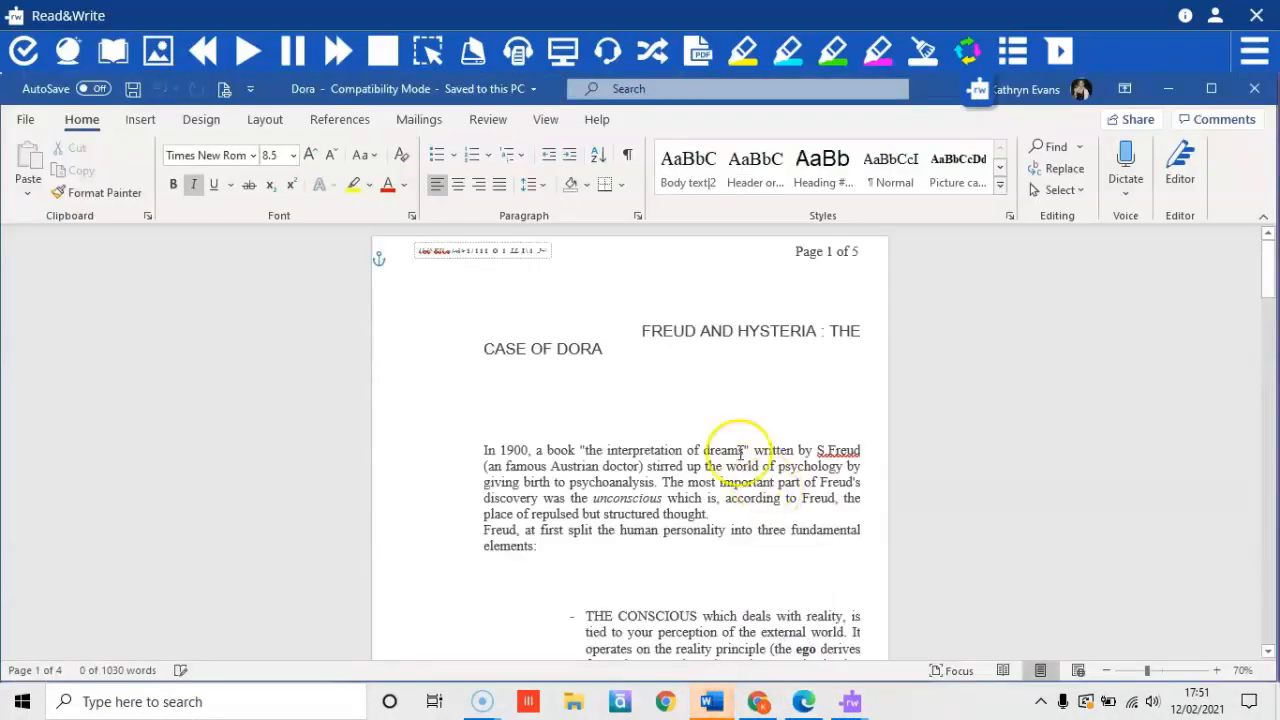
Delete the garbled header text box and the "Page 1 of 5" label from the first page.
left_click(522, 260)
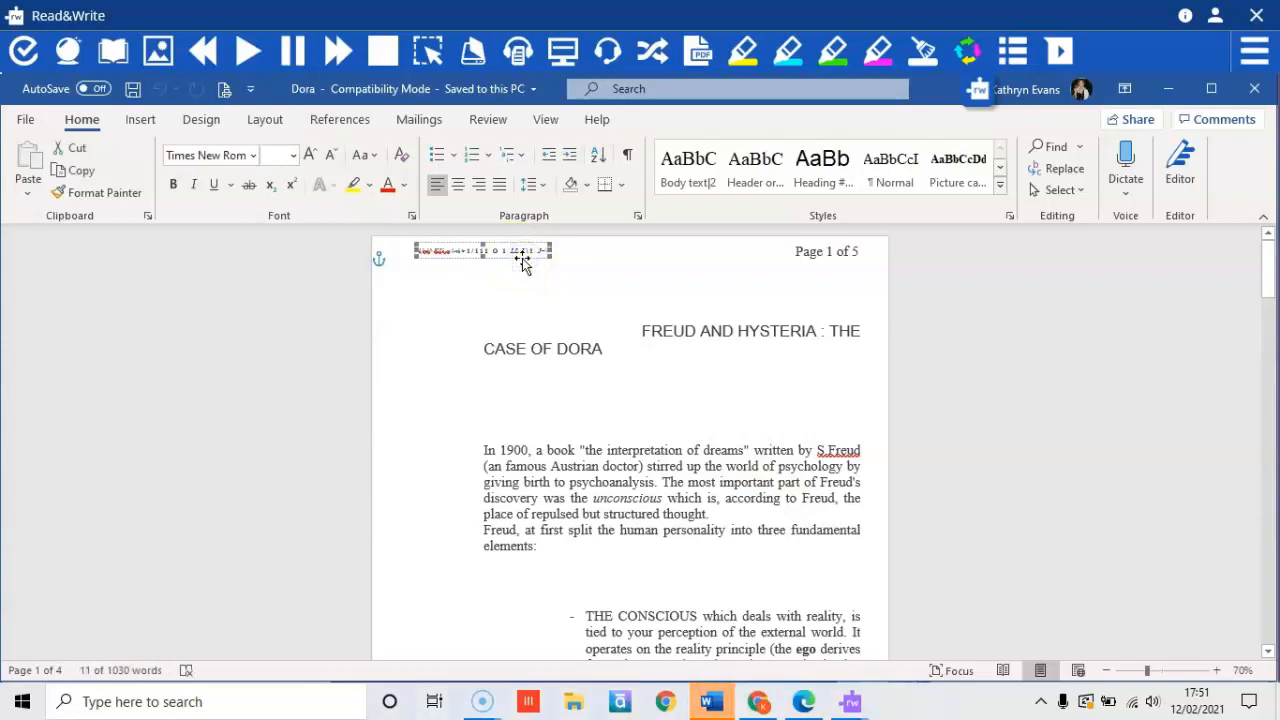
left_click(828, 262)
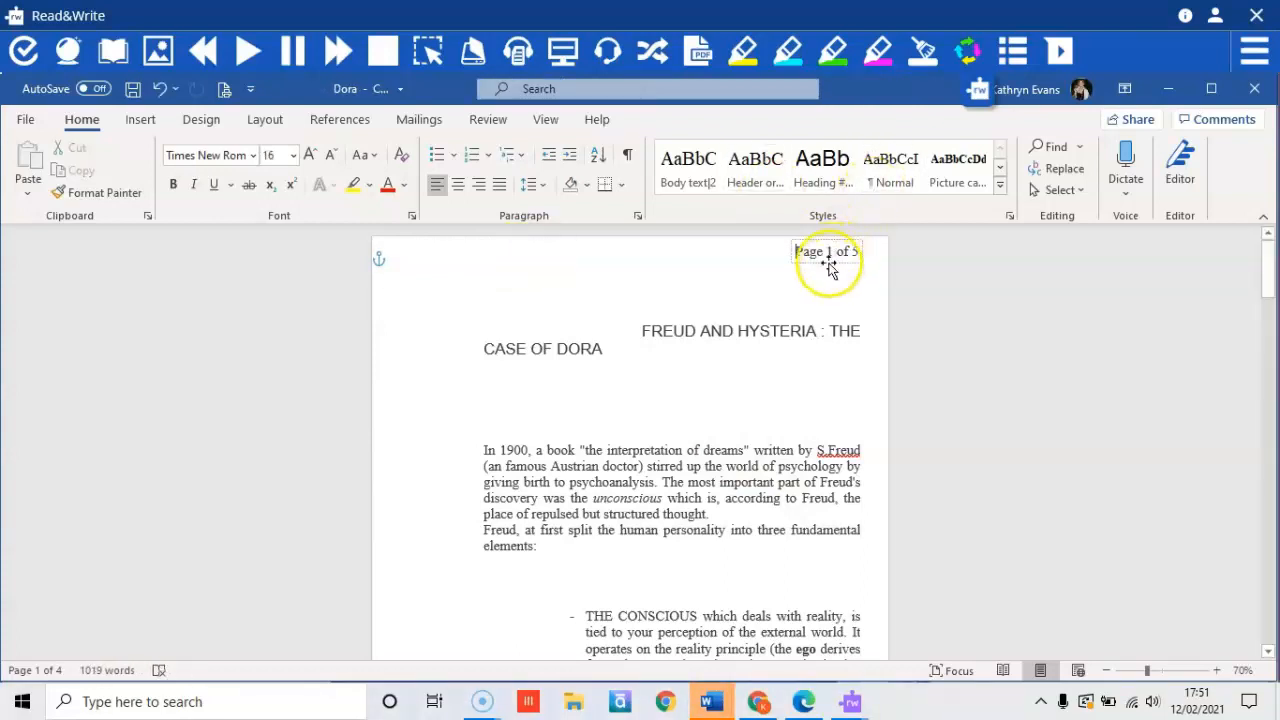
key("Delete")
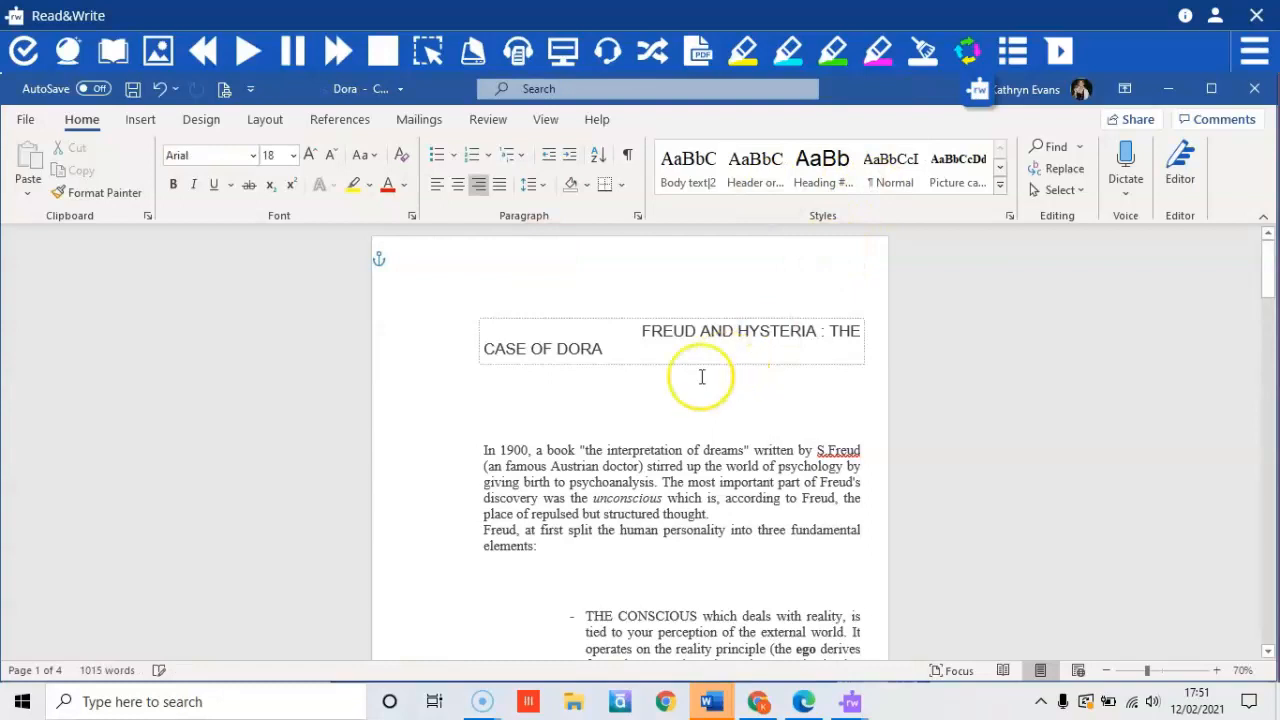
Delete the footer text box with the web address and date at the end of page 1.
scroll(719, 466, "down", 6)
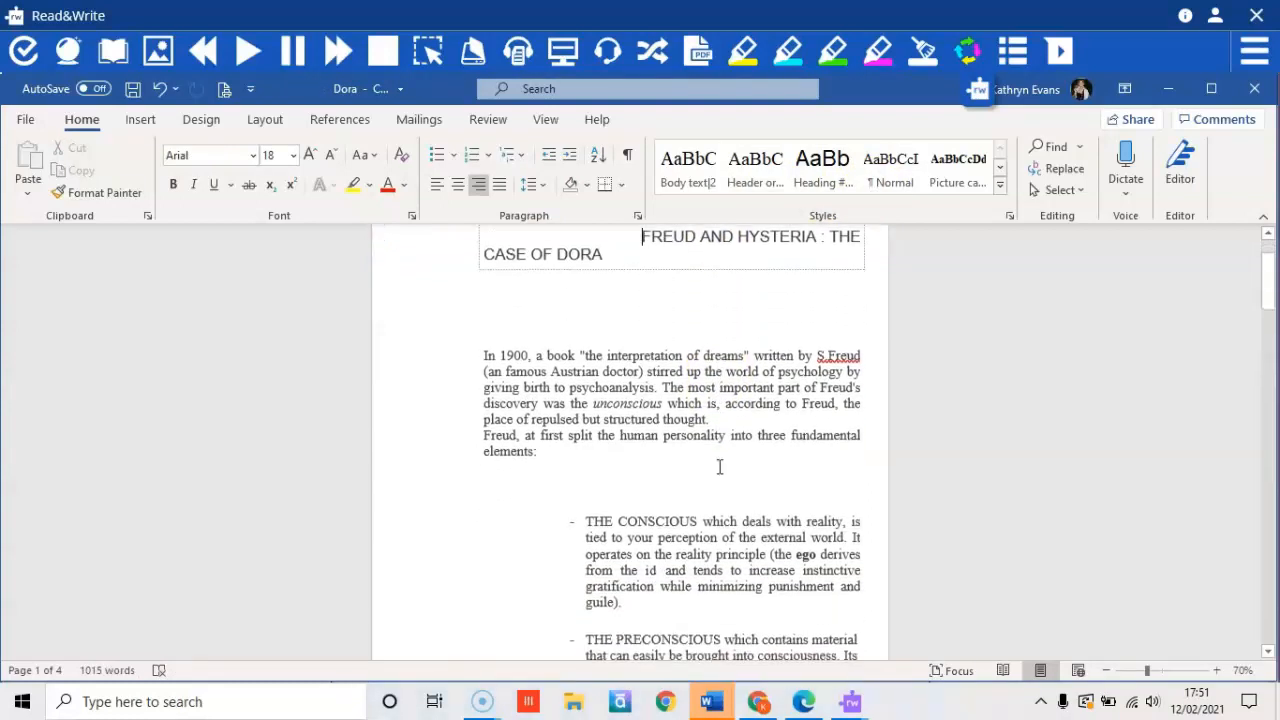
scroll(719, 466, "down", 4)
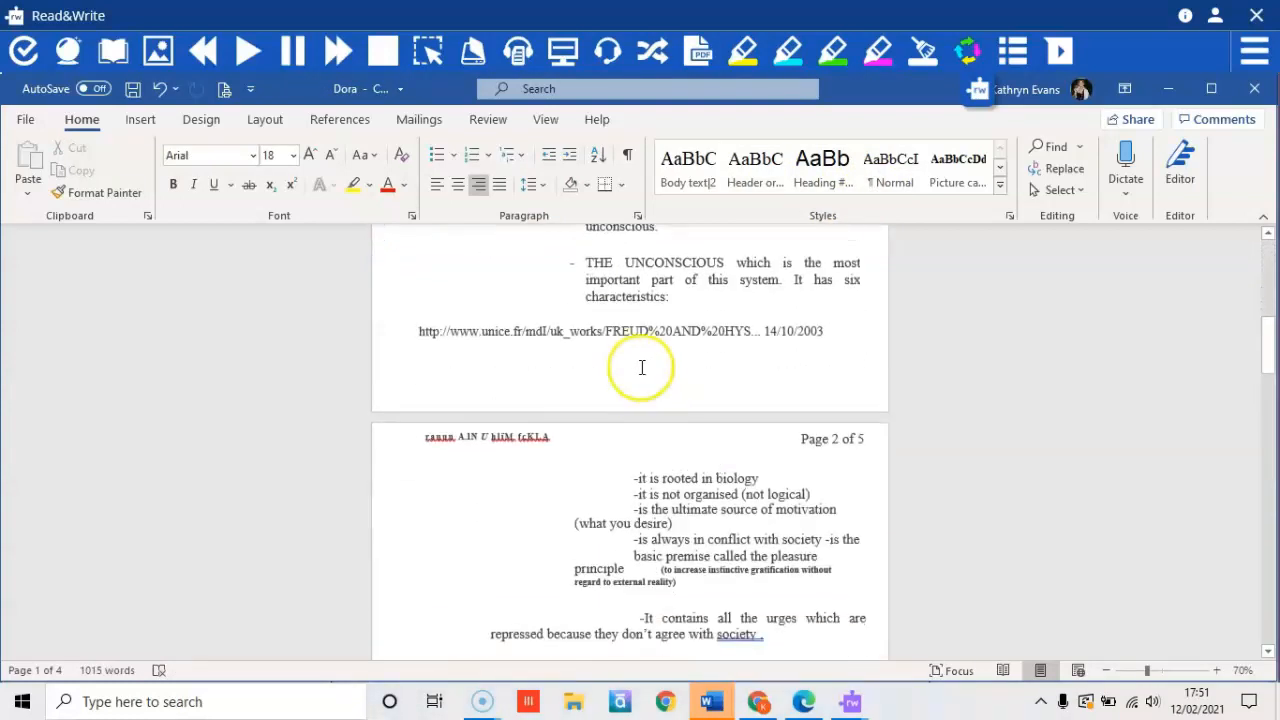
left_click(643, 334)
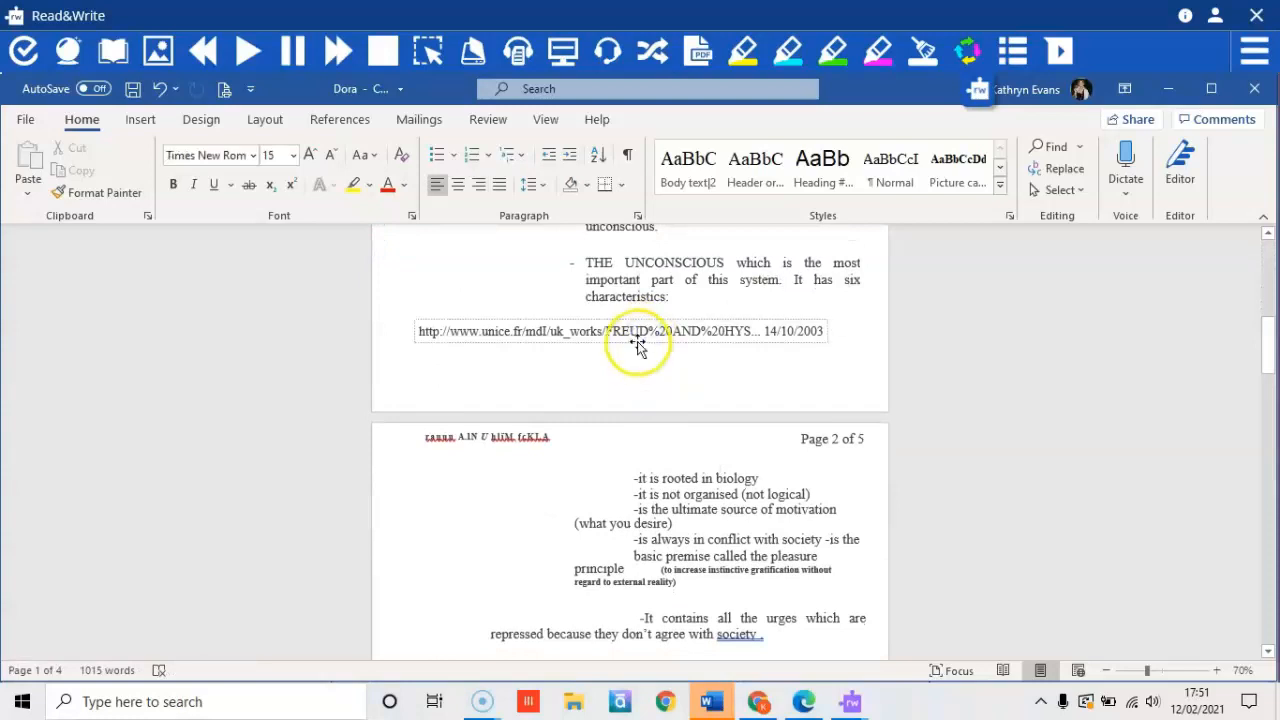
left_click(639, 341)
key("Delete")
key("Delete")
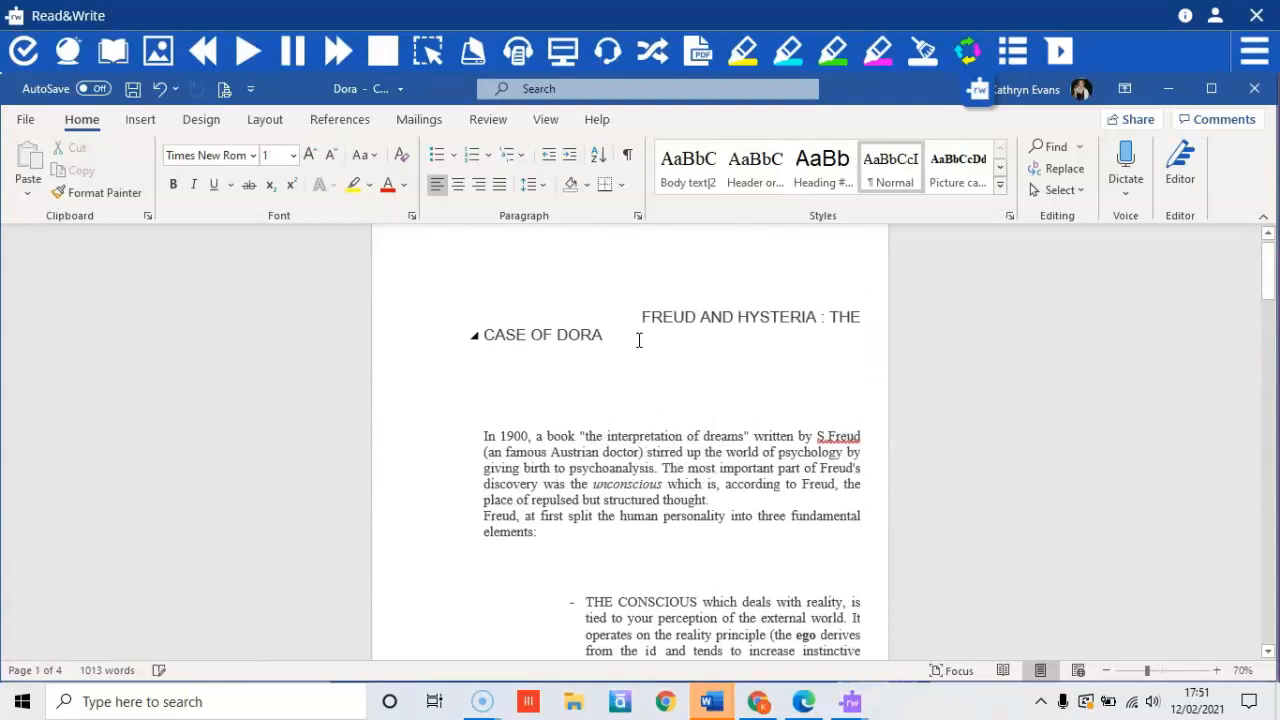
Delete the garbled header text and the "Page 2 of 5" label from the second page.
scroll(639, 341, "down", 10)
left_click(461, 459)
left_click(461, 465)
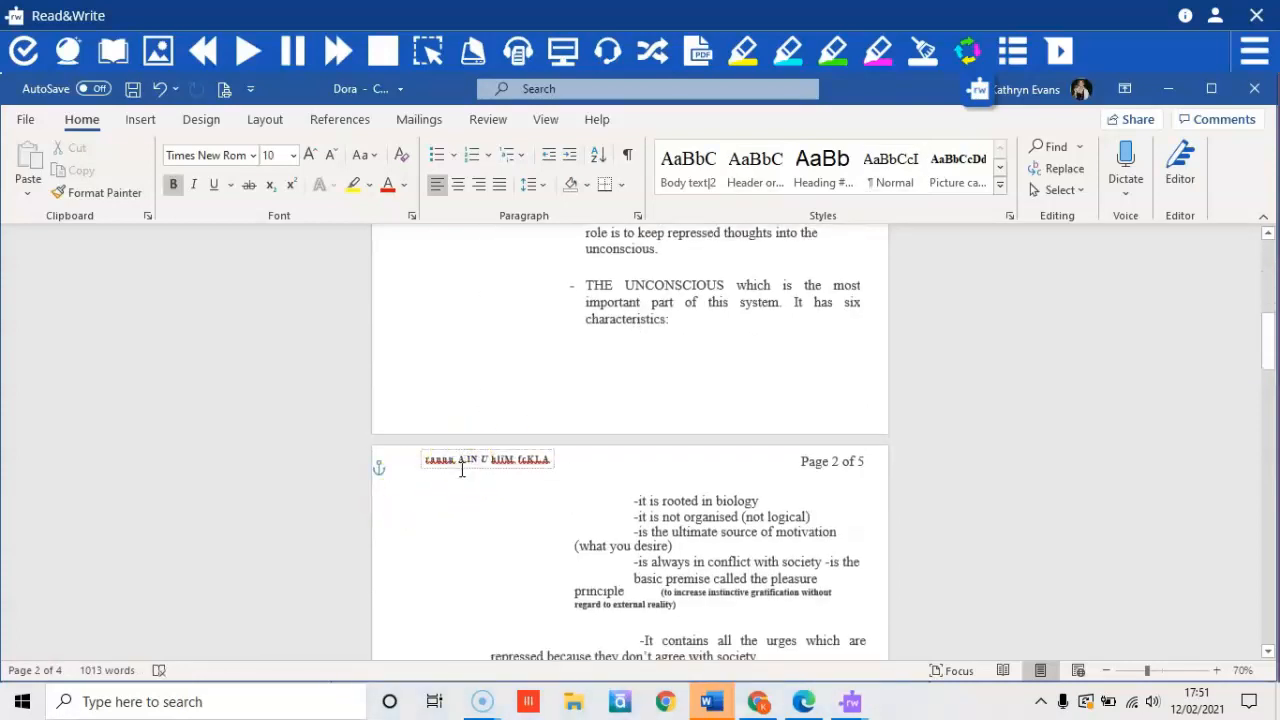
key("Delete")
left_click(816, 468)
key("Delete")
Delete the footer text box with the web address and date at the end of page 2.
scroll(816, 470, "down", 10)
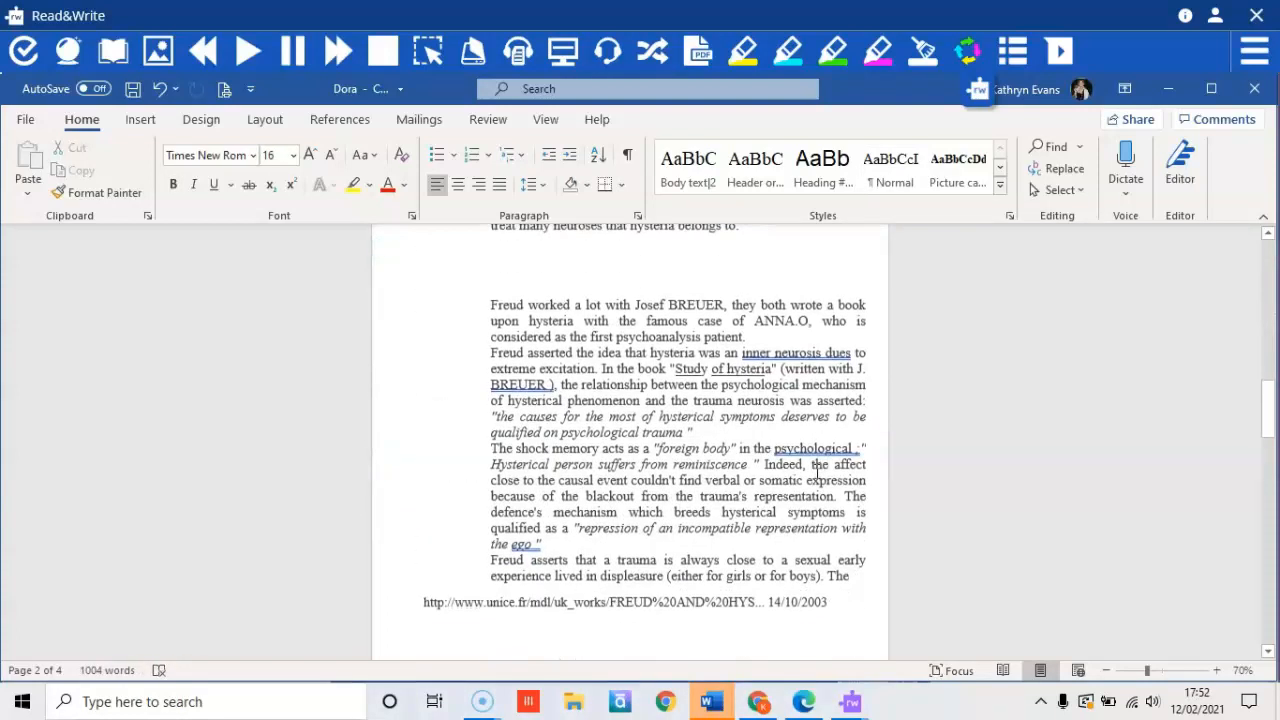
scroll(817, 470, "down", 3)
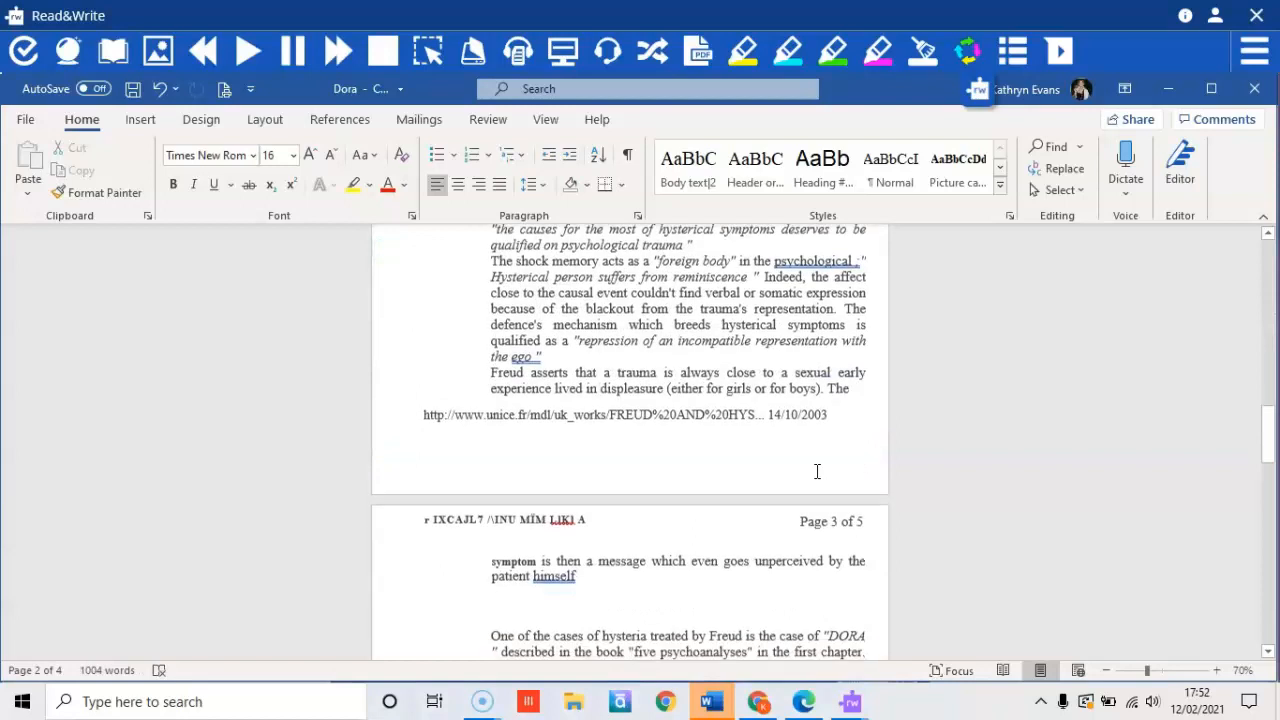
left_click(719, 413)
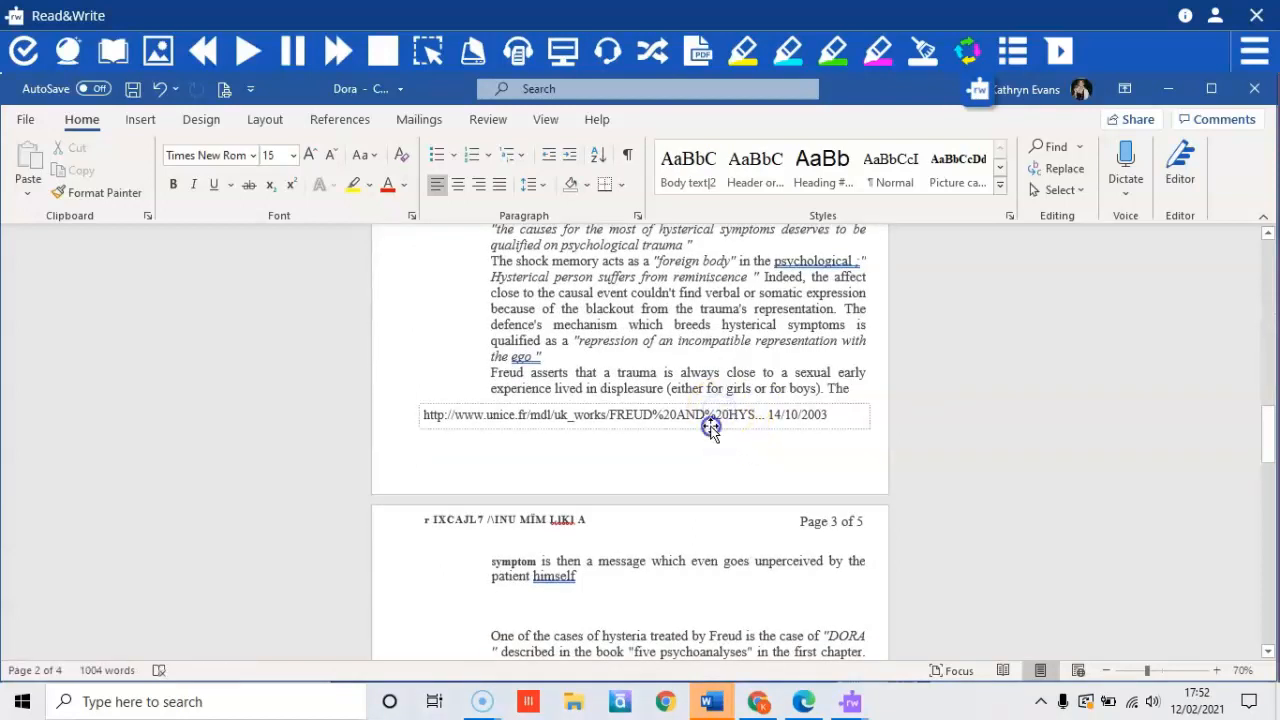
scroll(710, 427, "up", 7)
Delete the garbled header text and the "Page 4 of 5" label from the fourth page.
scroll(571, 471, "down", 3)
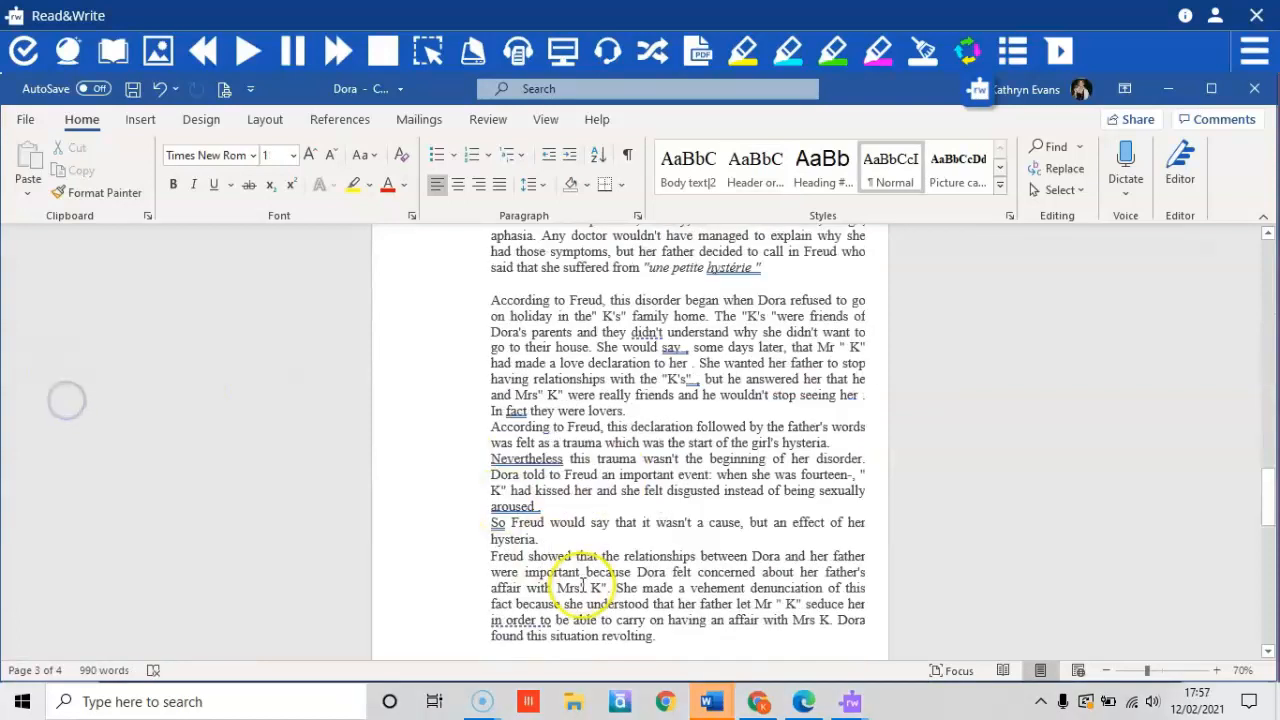
scroll(714, 545, "down", 2)
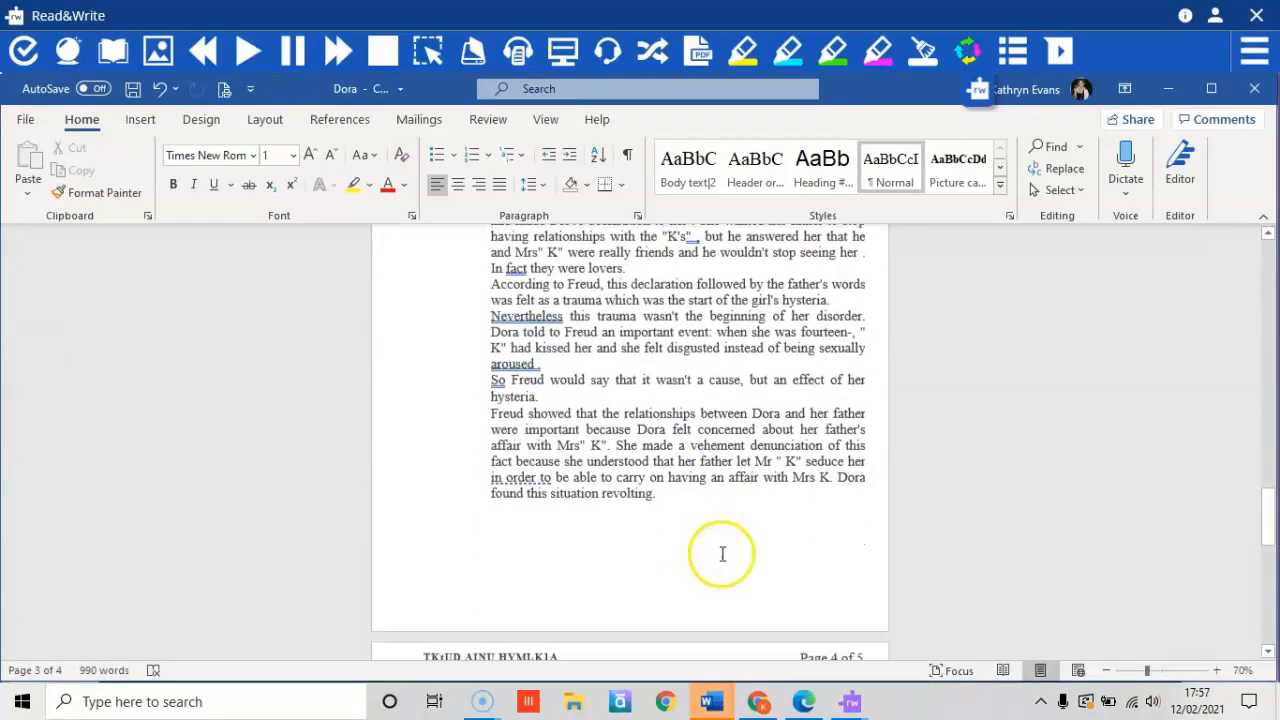
scroll(720, 553, "down", 5)
left_click(534, 351)
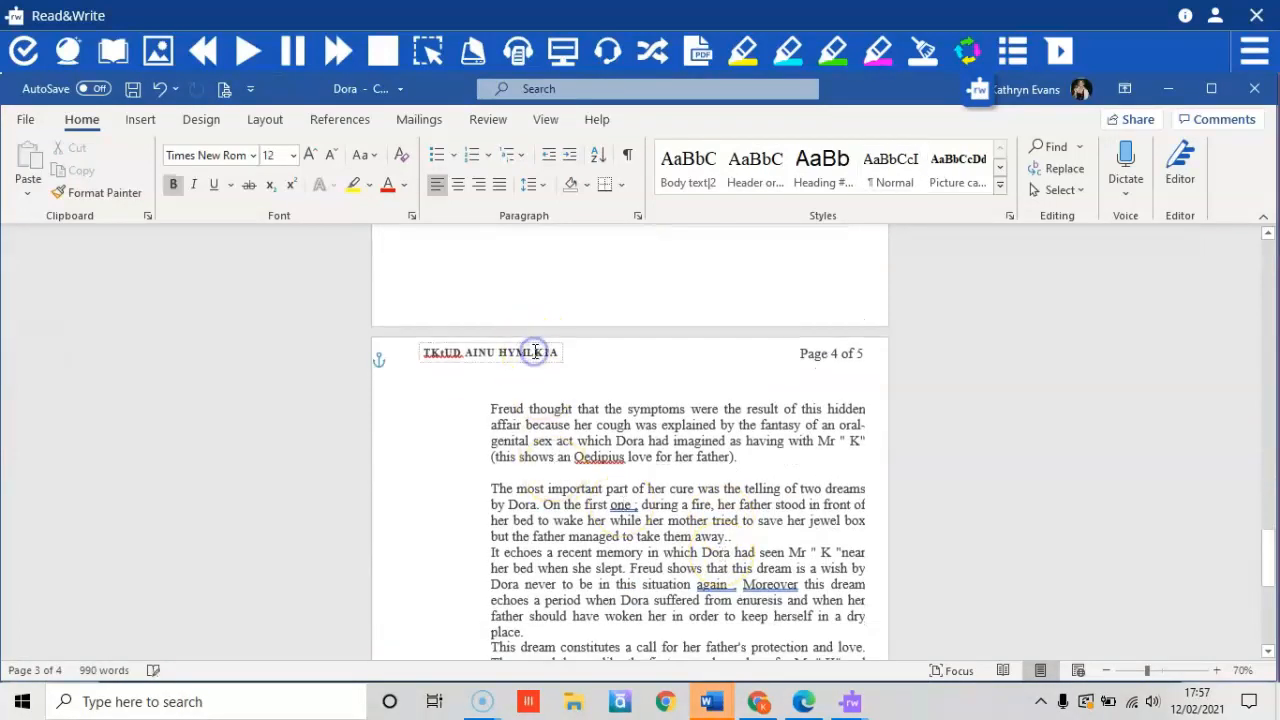
key("Delete")
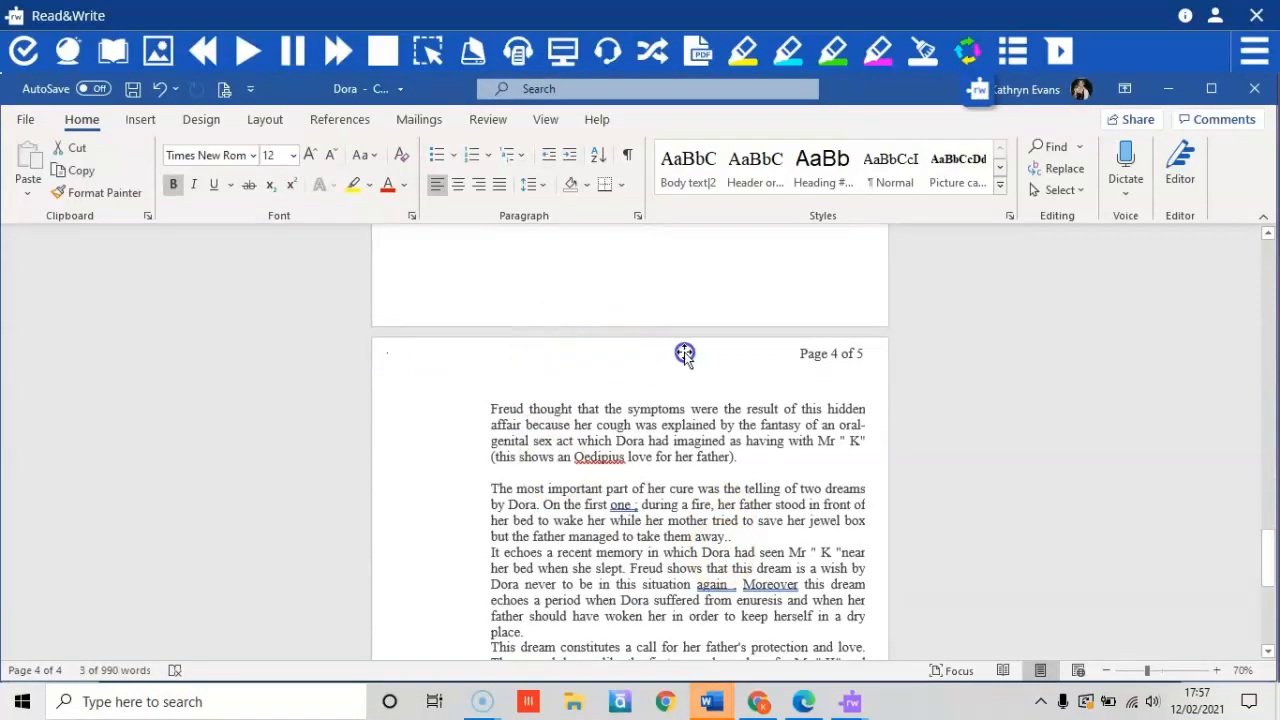
scroll(806, 354, "down", 7)
scroll(866, 374, "up", 5)
left_click(831, 246)
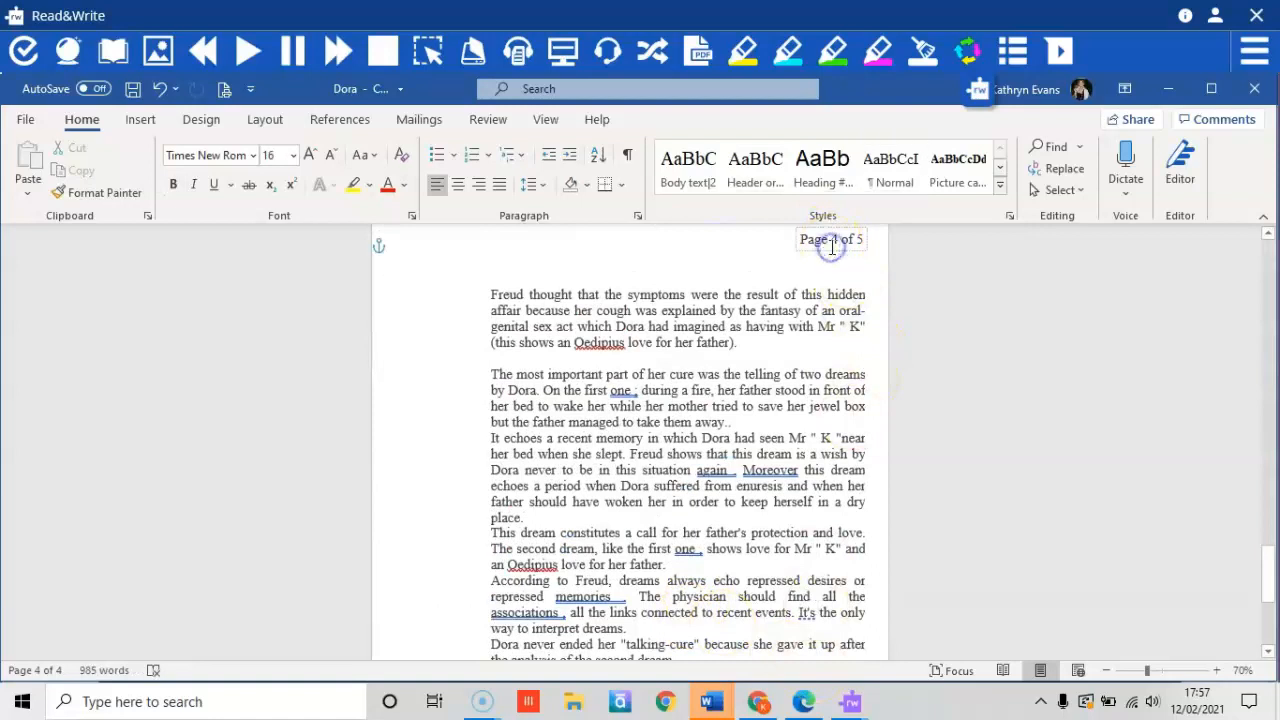
key("Delete")
scroll(803, 487, "down", 3)
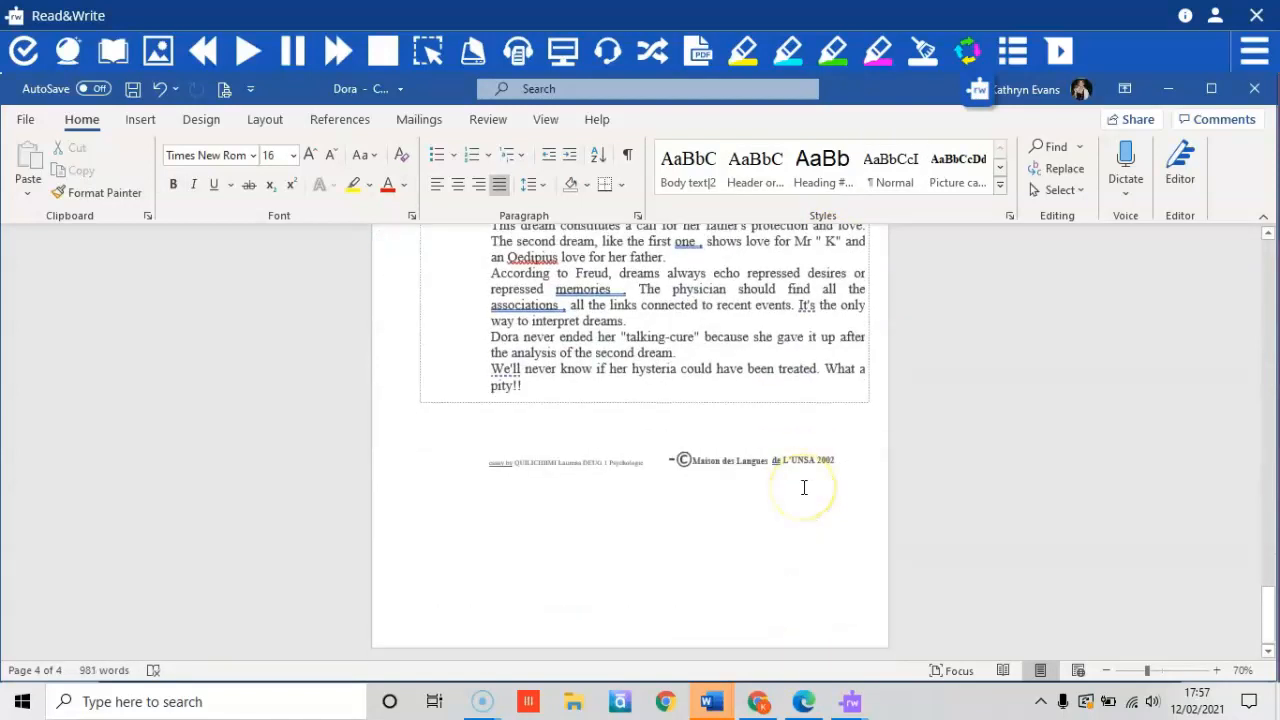
Delete the "de L'UNSA 2002" footer text box below the body text on the last page.
double_click(765, 456)
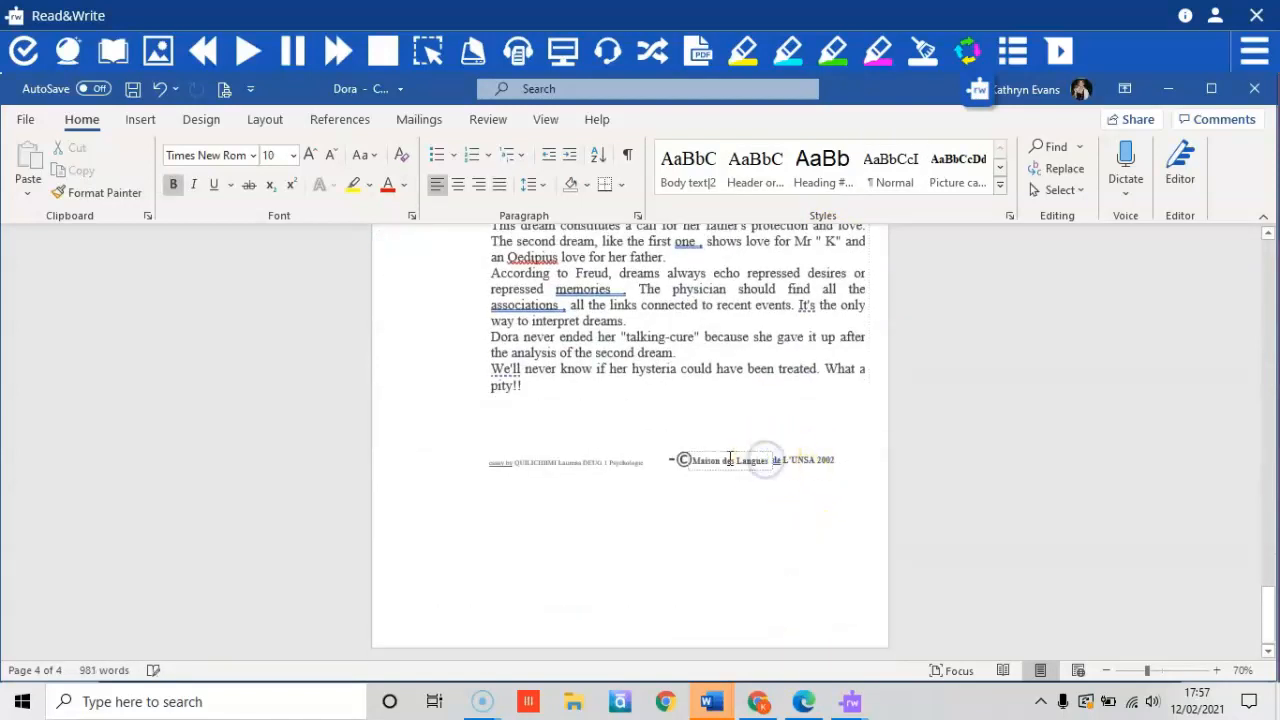
scroll(729, 455, "up", 3)
scroll(600, 500, "down", 3)
left_click(452, 470)
mouse_move(452, 470)
left_mouse_down()
mouse_move(727, 460)
mouse_move(464, 466)
left_mouse_up()
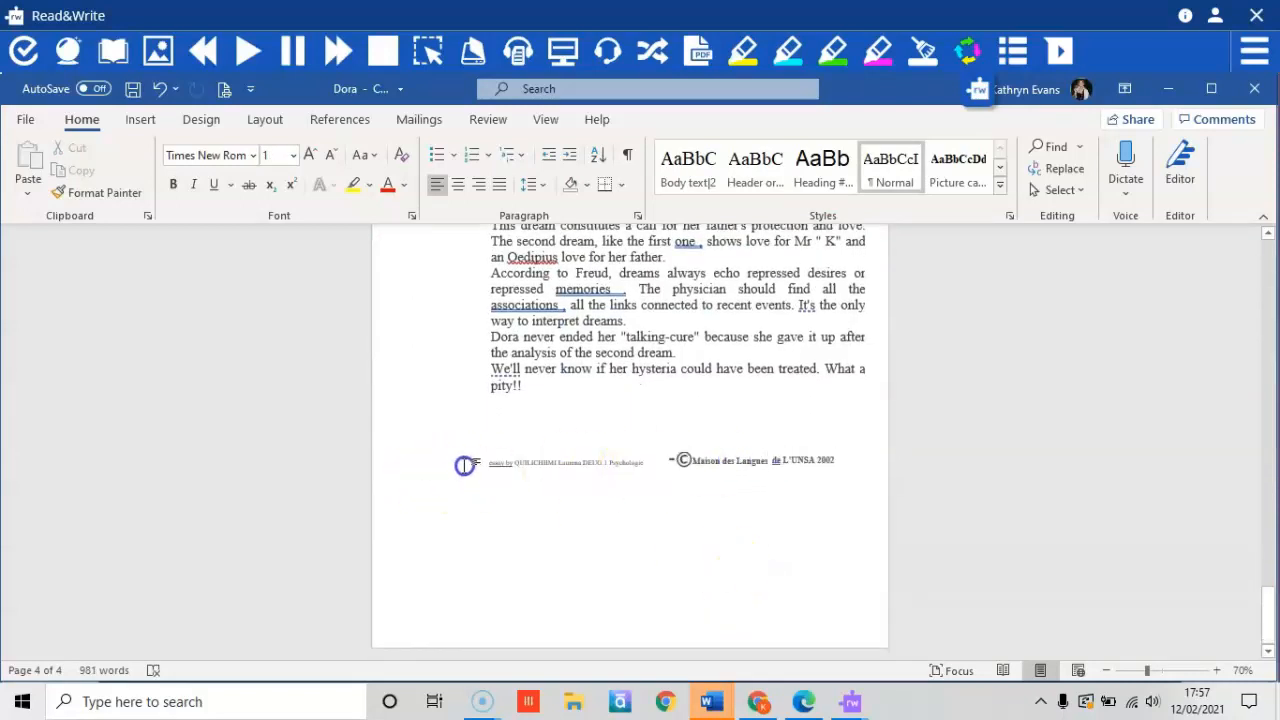
left_click_drag(573, 449, 541, 458)
key("Delete")
scroll(672, 373, "down", 5)
scroll(690, 378, "down", 1)
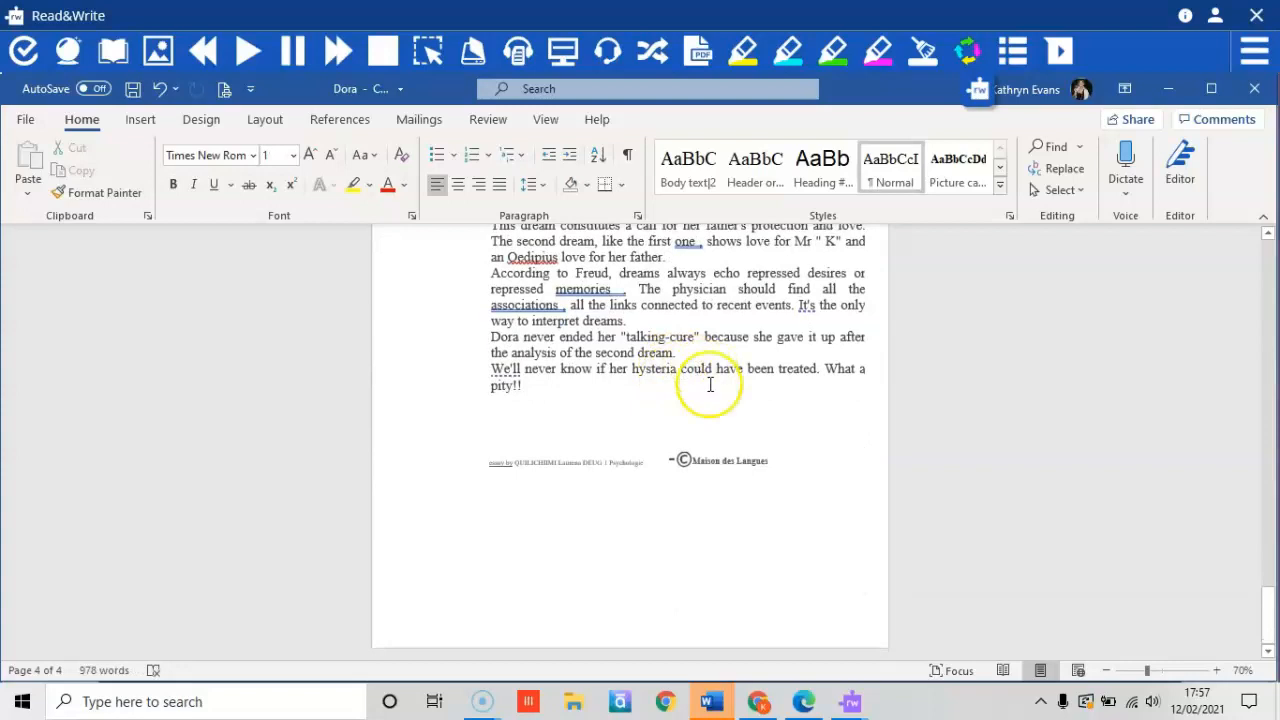
Delete the copyright symbol picture and the "Maison des Langues" text box from the last page's footer.
left_click(676, 459)
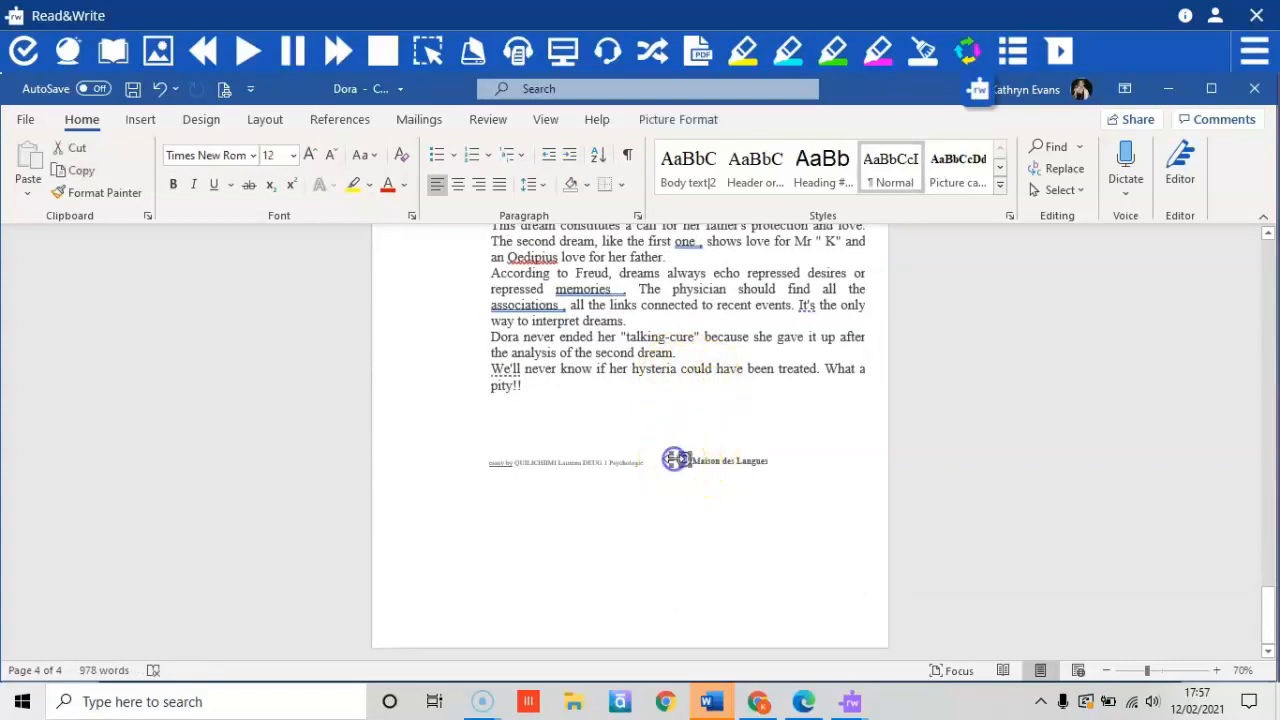
key("Delete")
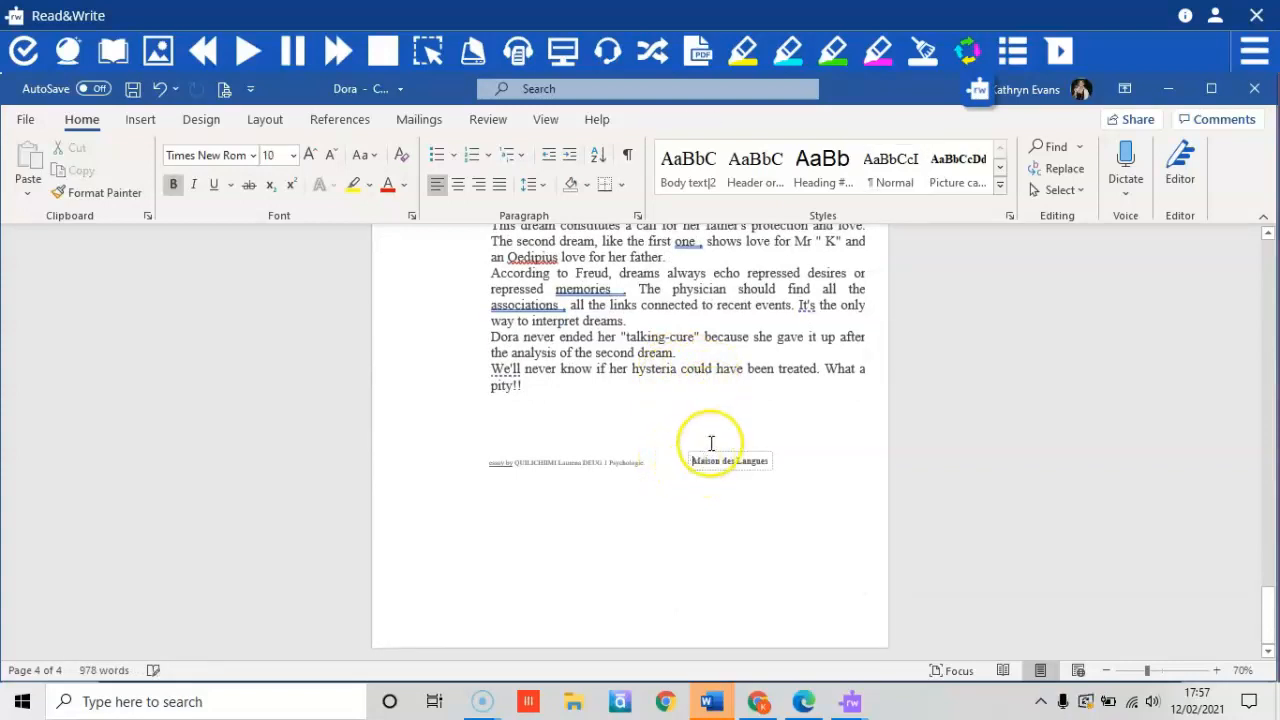
left_click(709, 458)
key("Delete")
Delete the small author credit text box under the final paragraph of the last page.
scroll(600, 560, "up", 4)
scroll(605, 600, "down", 2)
left_click(587, 542)
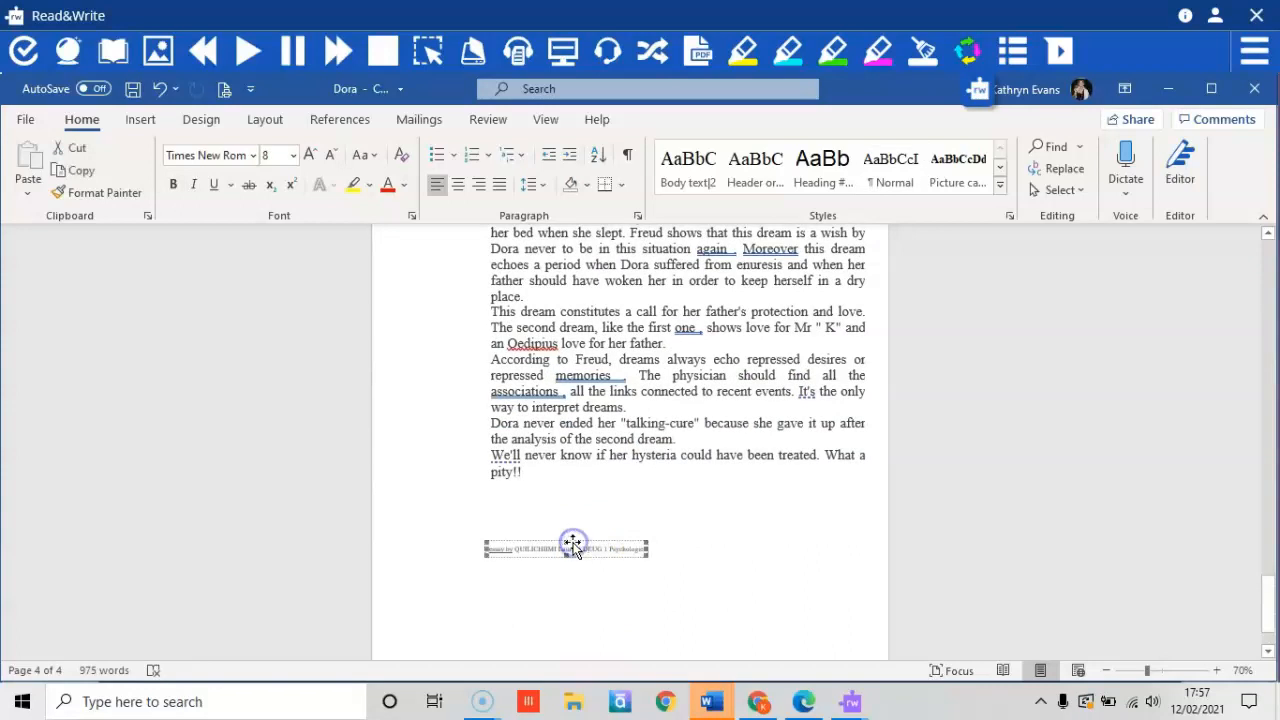
Change the font of the entire document to Arial, starting from the first page.
scroll(573, 545, "up", 10)
scroll(573, 545, "up", 10)
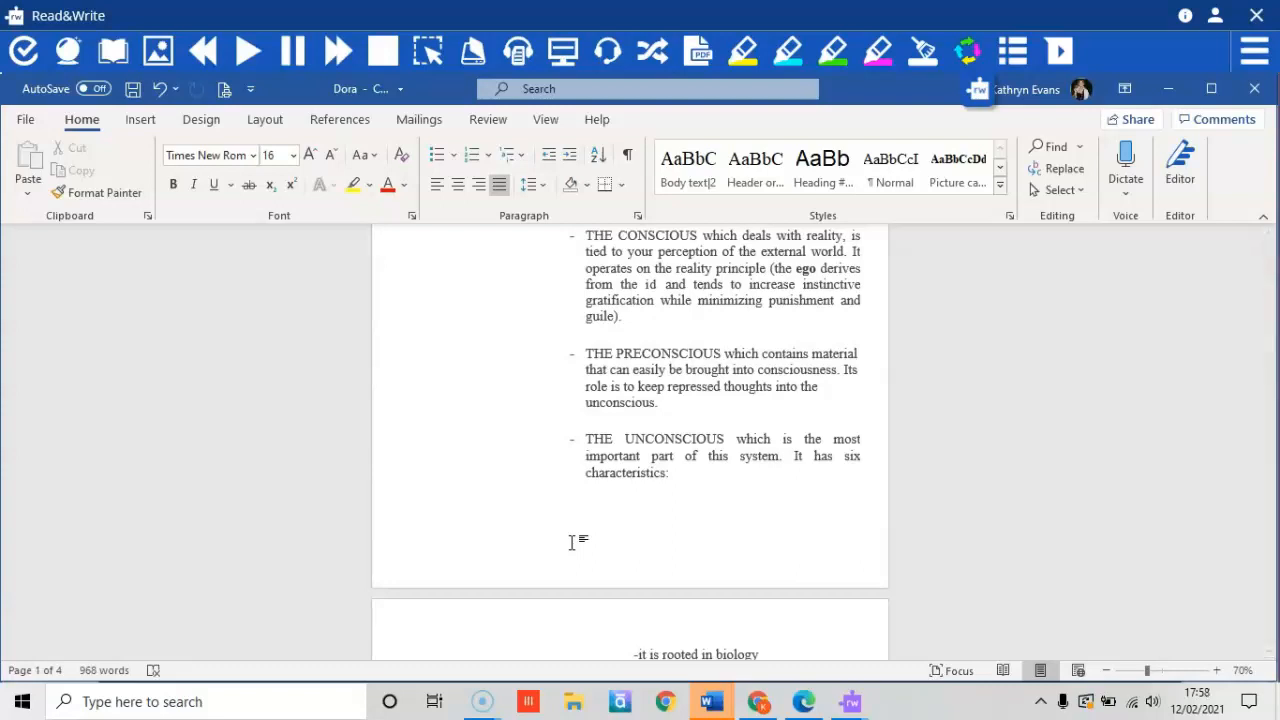
left_click(571, 540)
scroll(571, 540, "up", 3)
left_click(618, 432)
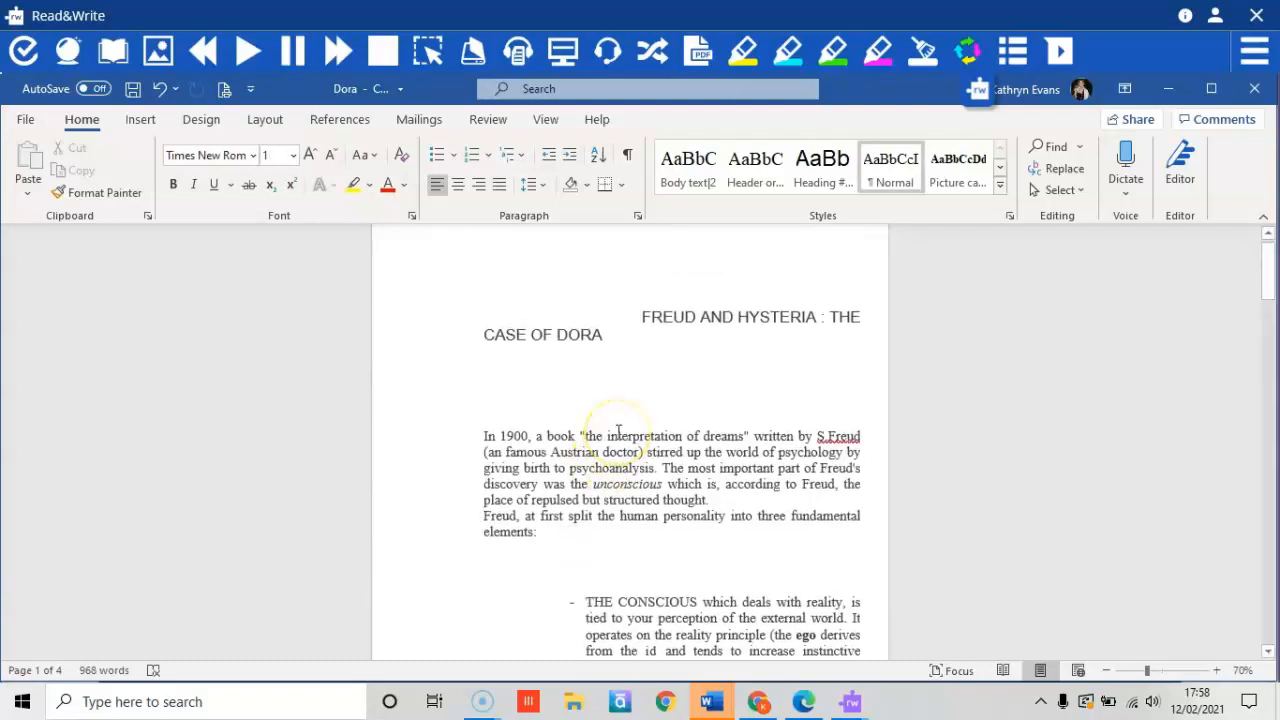
left_click(616, 405)
left_click(604, 443)
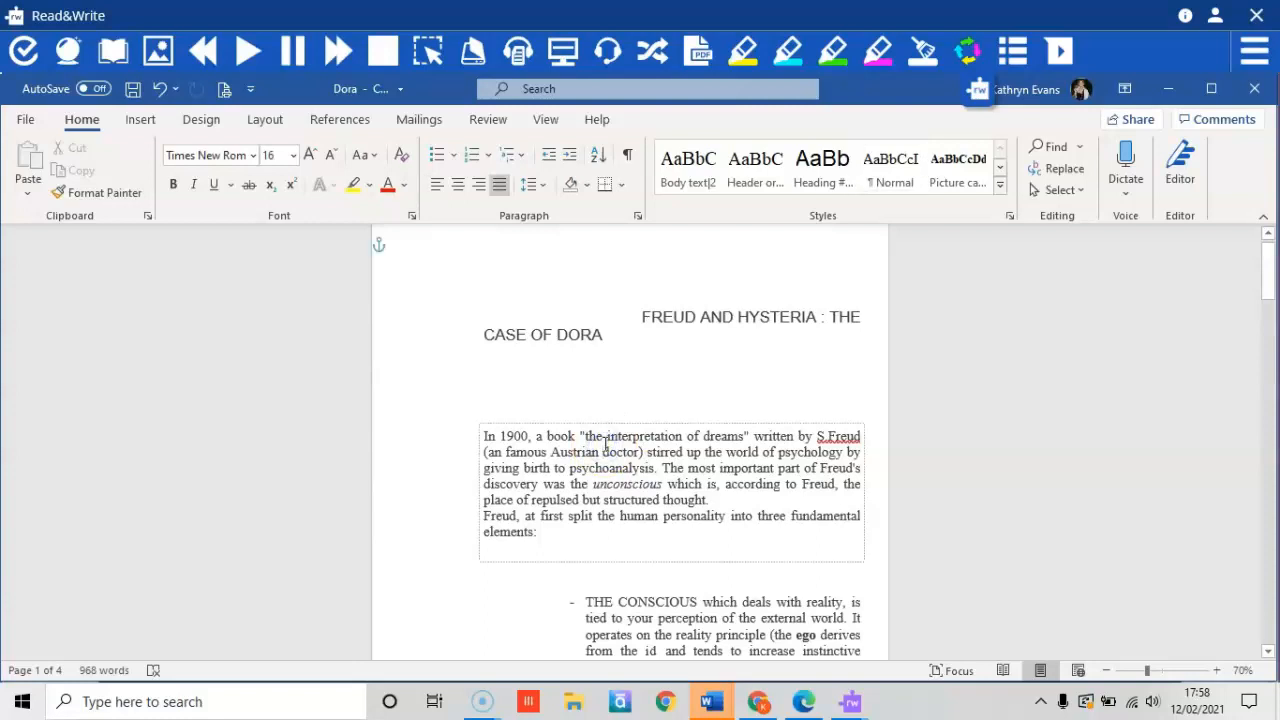
key("ctrl+a")
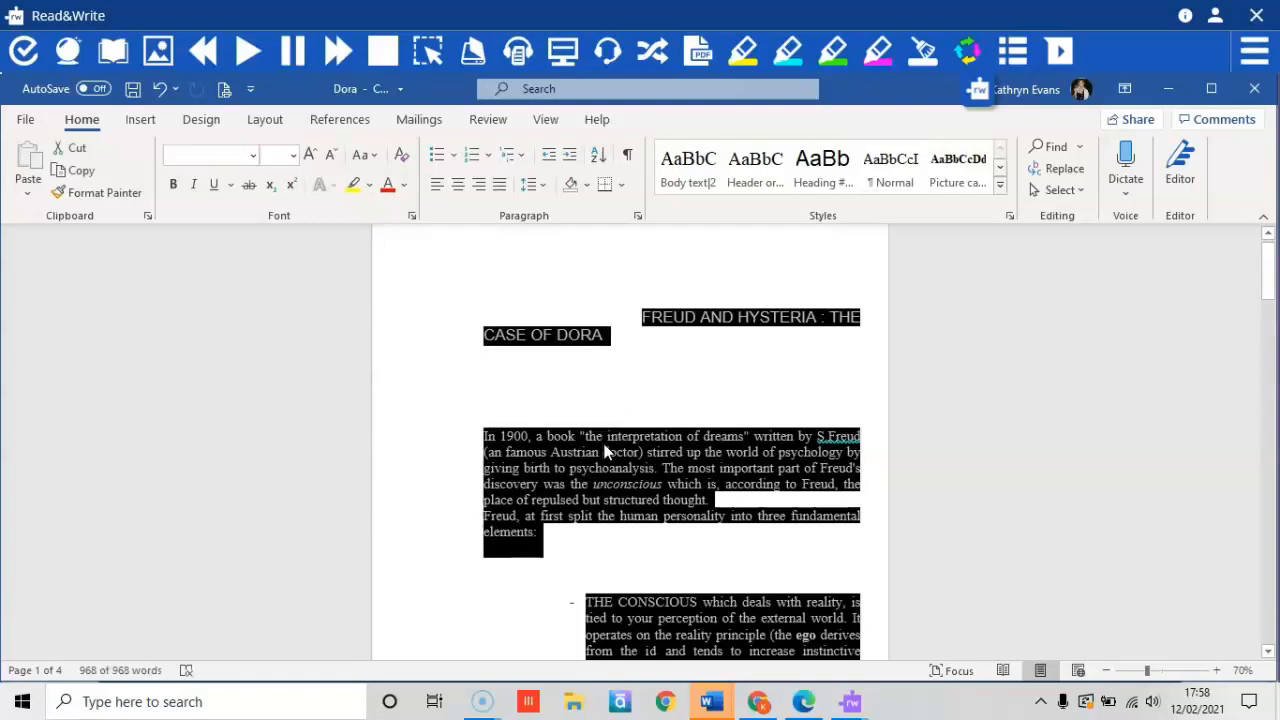
left_click(253, 157)
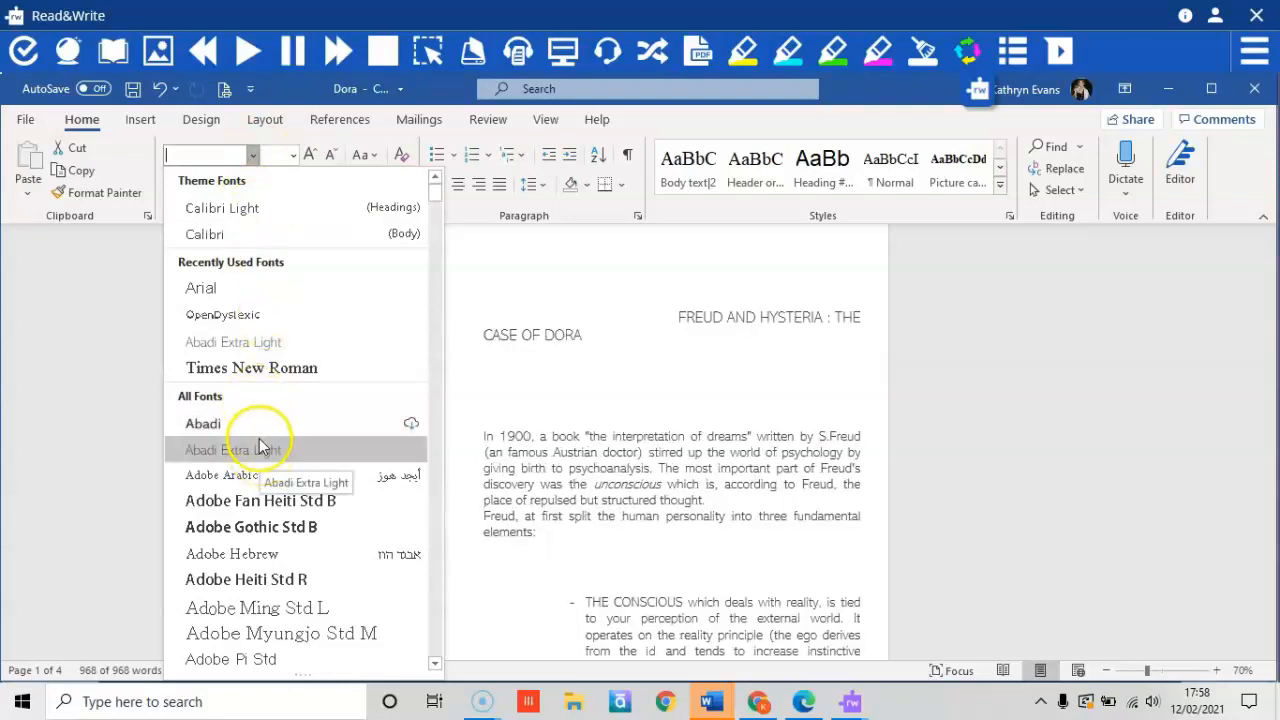
left_click(250, 289)
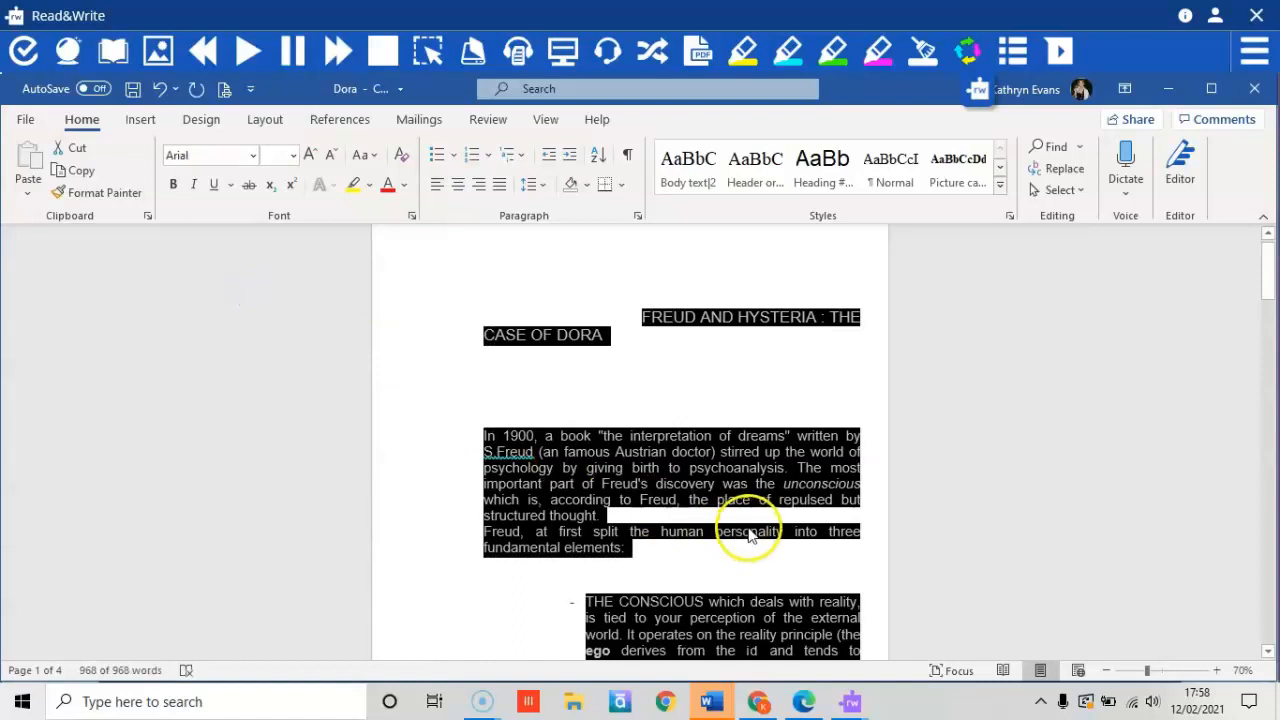
Reduce the font size of all the selected document text by one step, check the pages, and clear the selection.
scroll(745, 525, "down", 3)
scroll(745, 525, "down", 9)
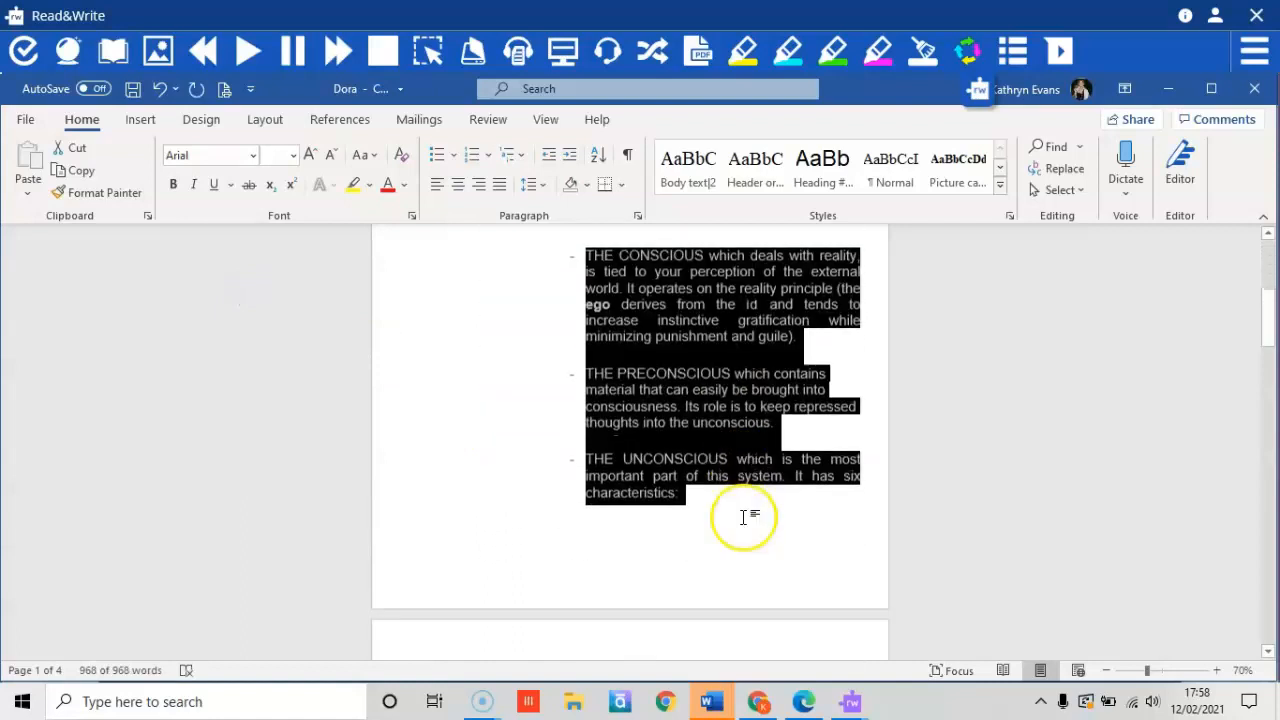
scroll(743, 521, "down", 6)
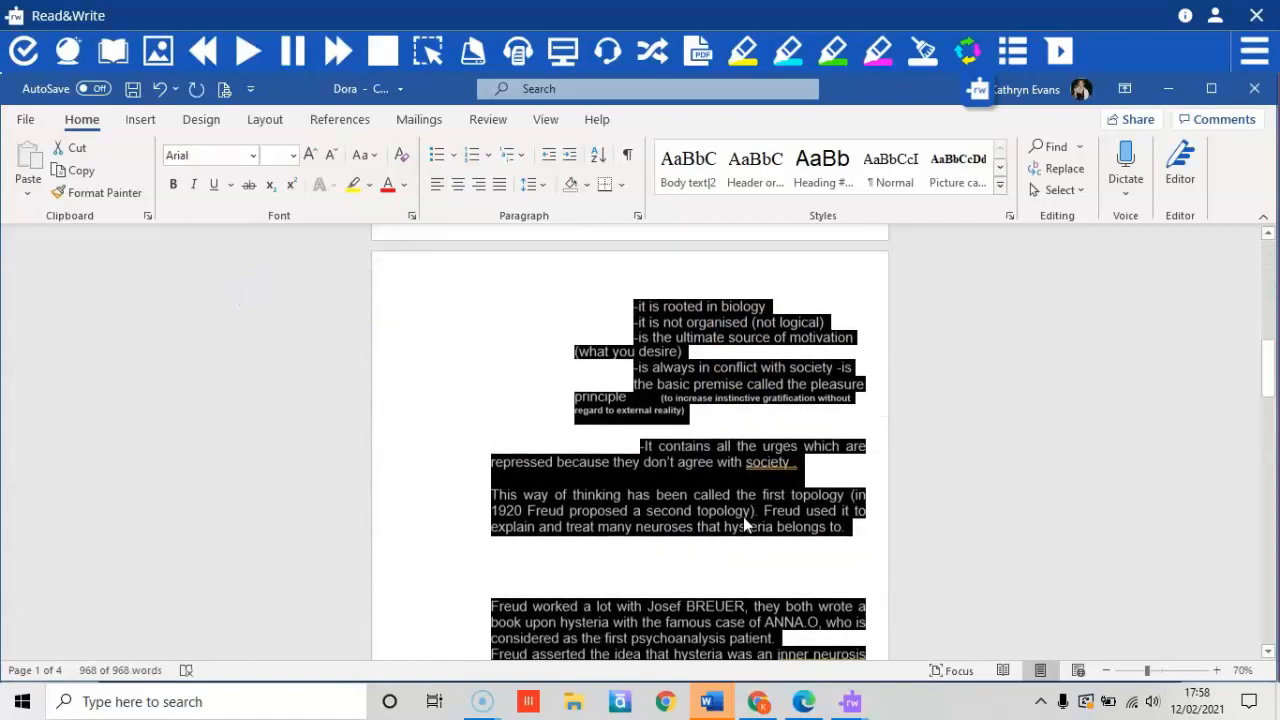
scroll(743, 521, "down", 5)
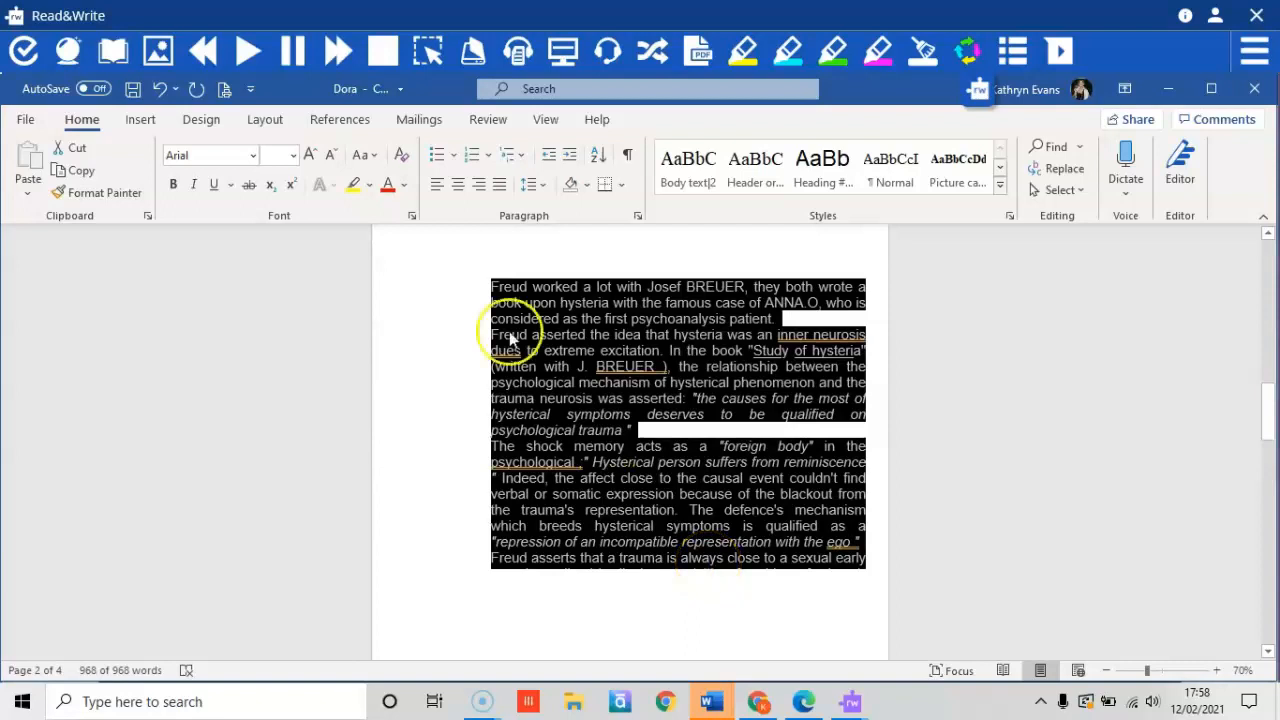
left_click(328, 157)
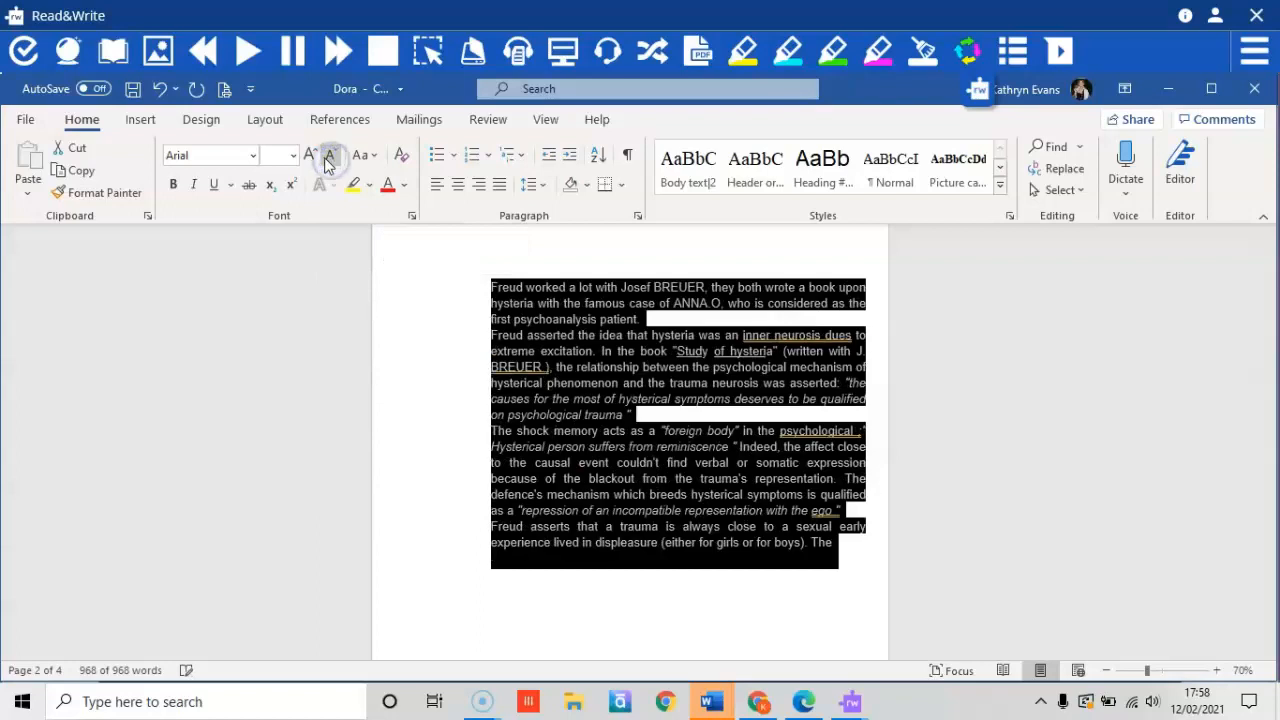
scroll(560, 362, "down", 2)
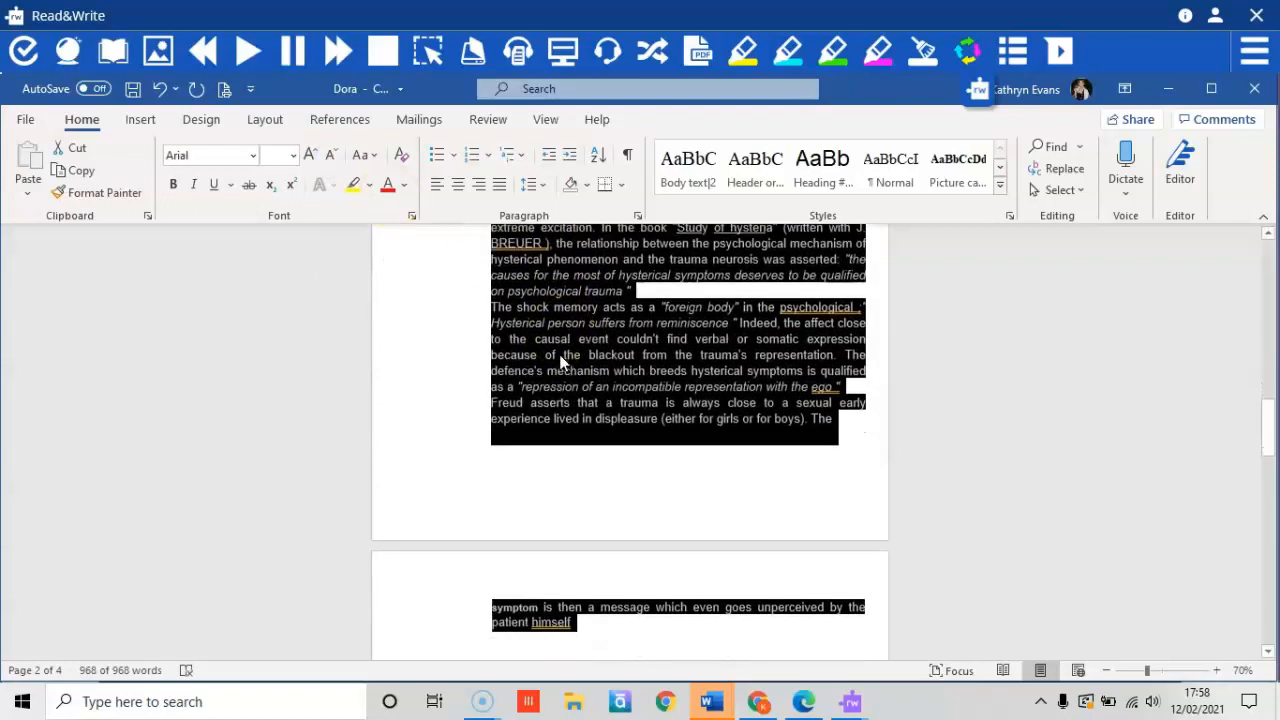
scroll(560, 362, "down", 1)
scroll(560, 362, "down", 10)
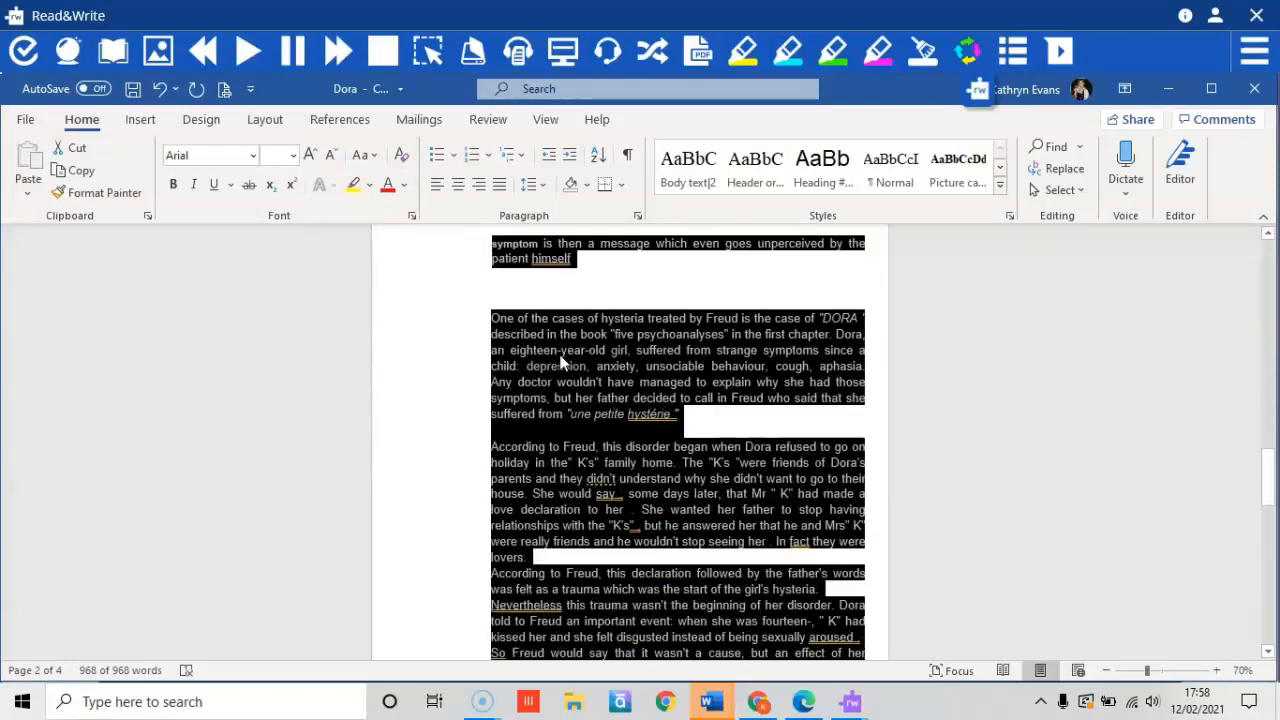
scroll(560, 362, "down", 3)
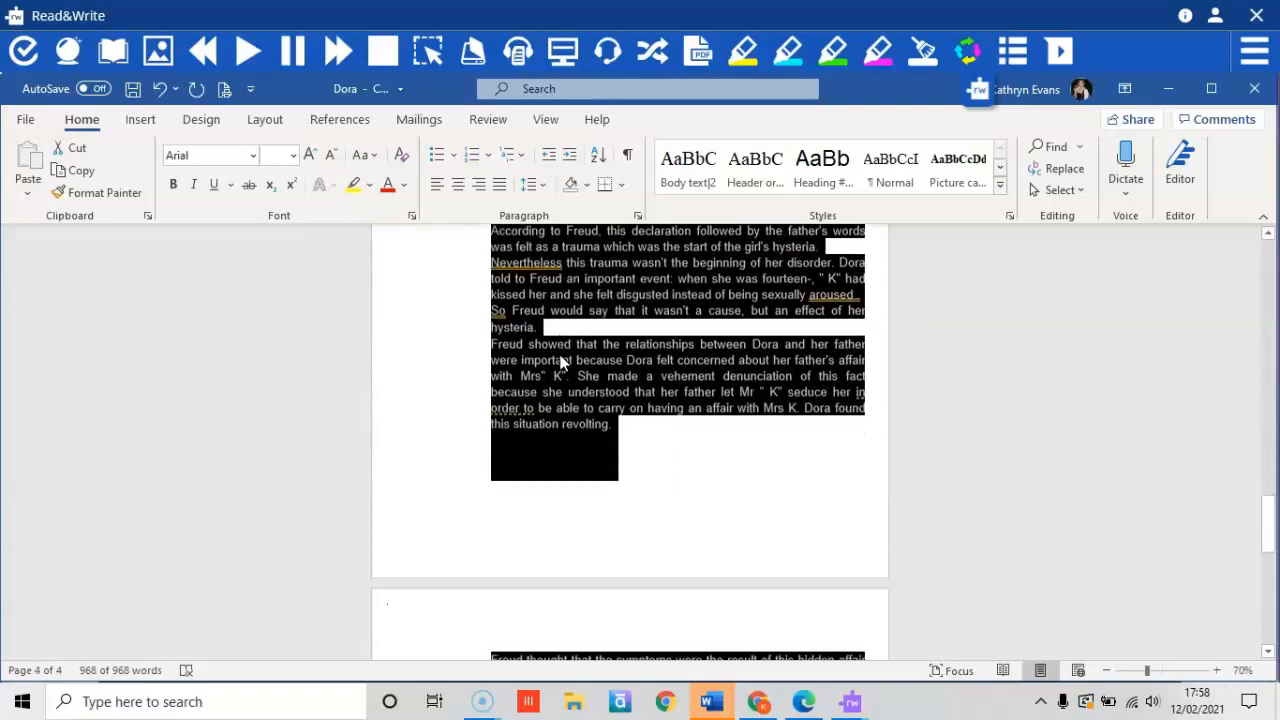
scroll(560, 355, "down", 2)
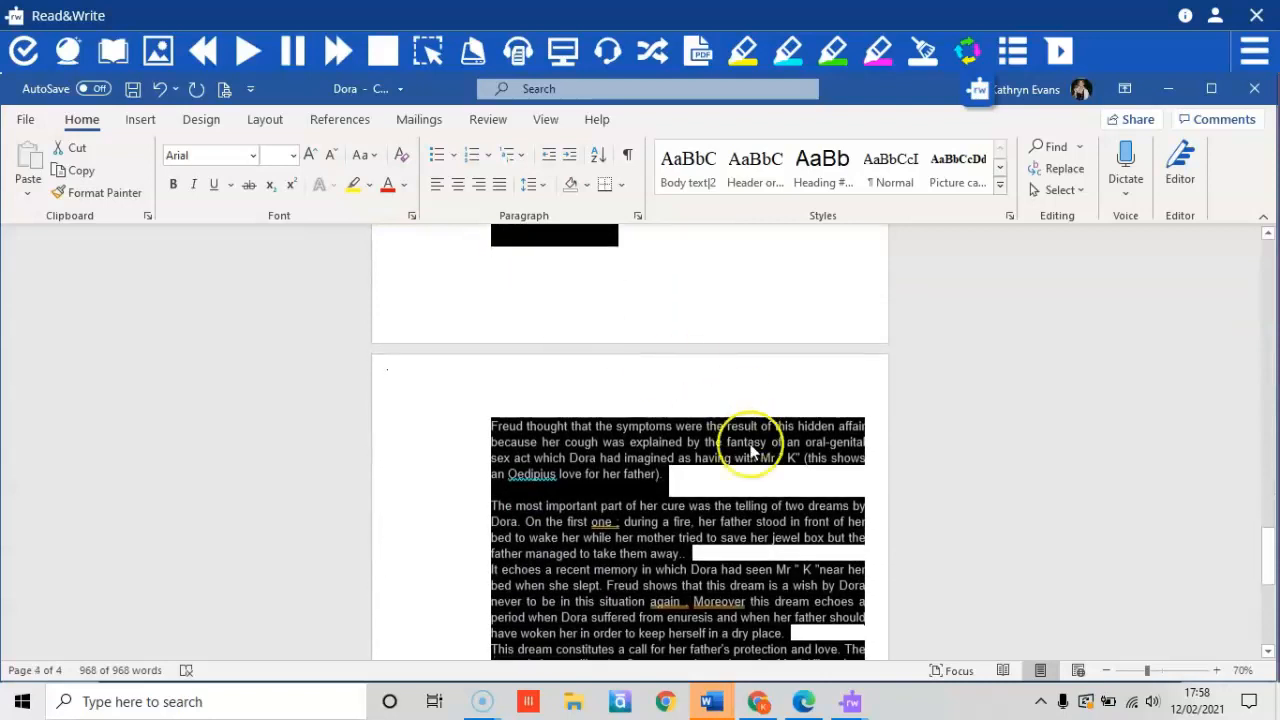
left_click(736, 300)
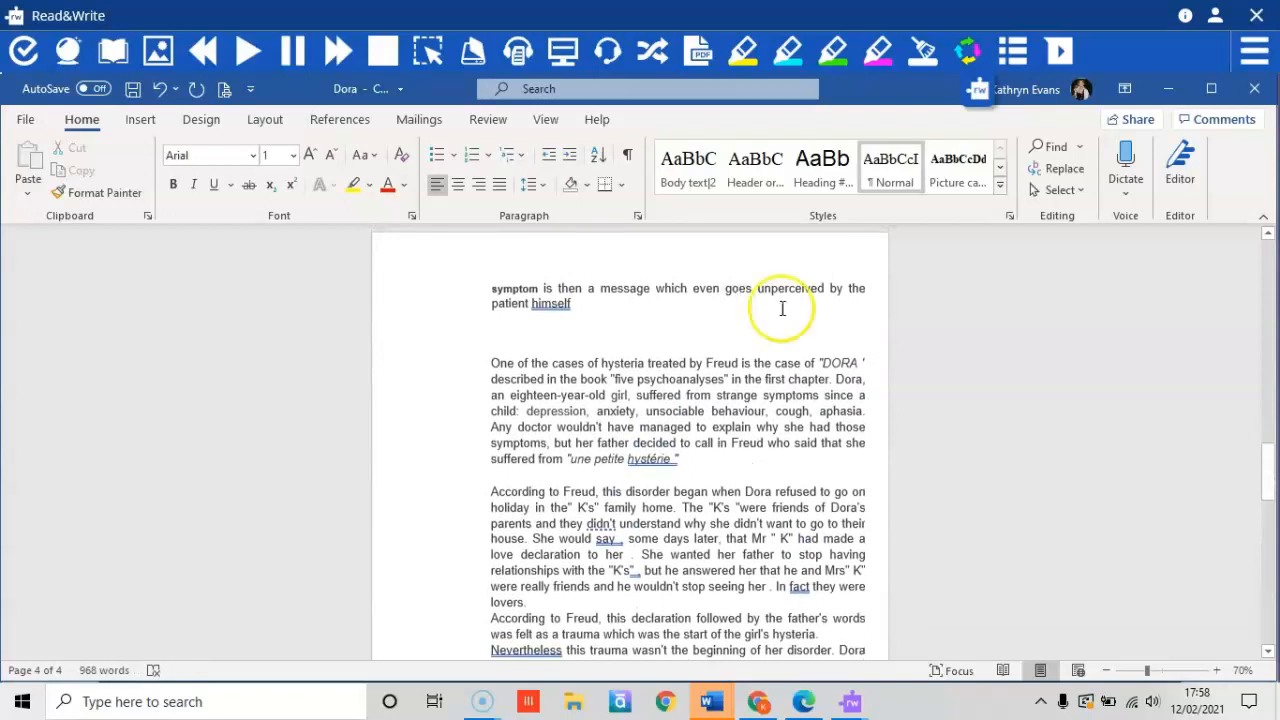
Enlarge the document view to 110% zoom.
left_click(1217, 671)
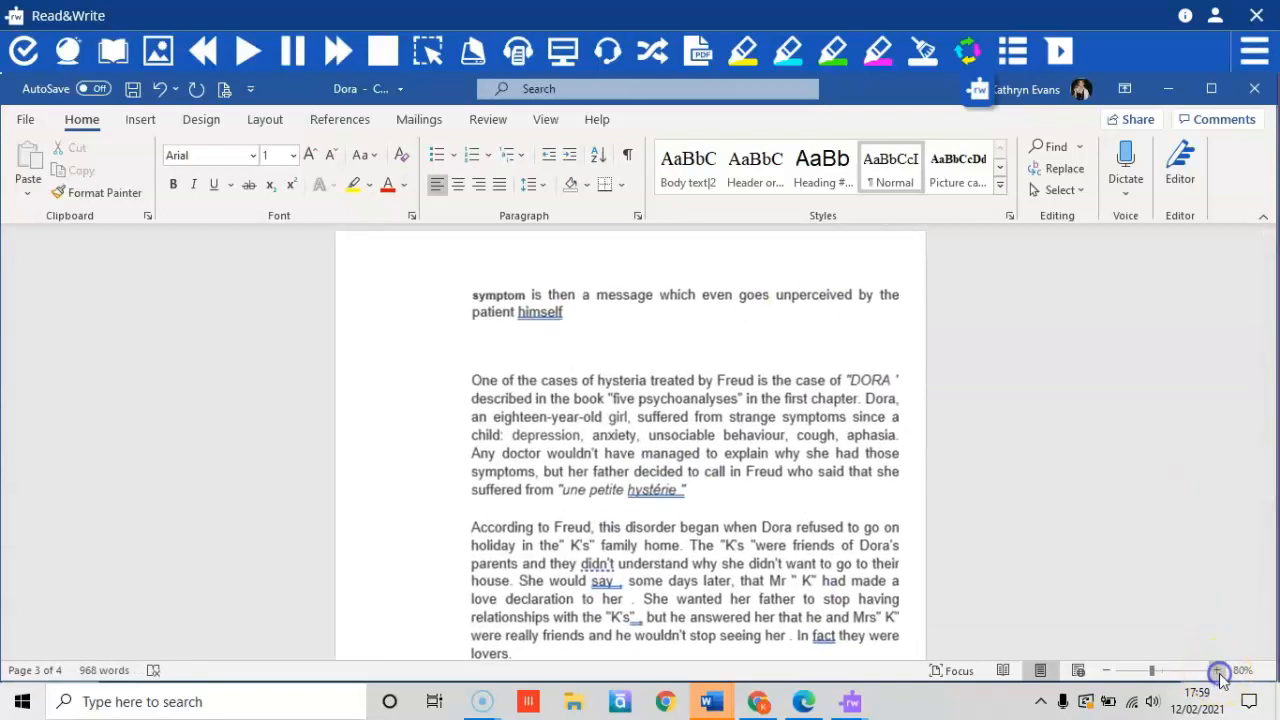
left_click(1217, 671)
left_click(1217, 671)
left_click(1217, 671)
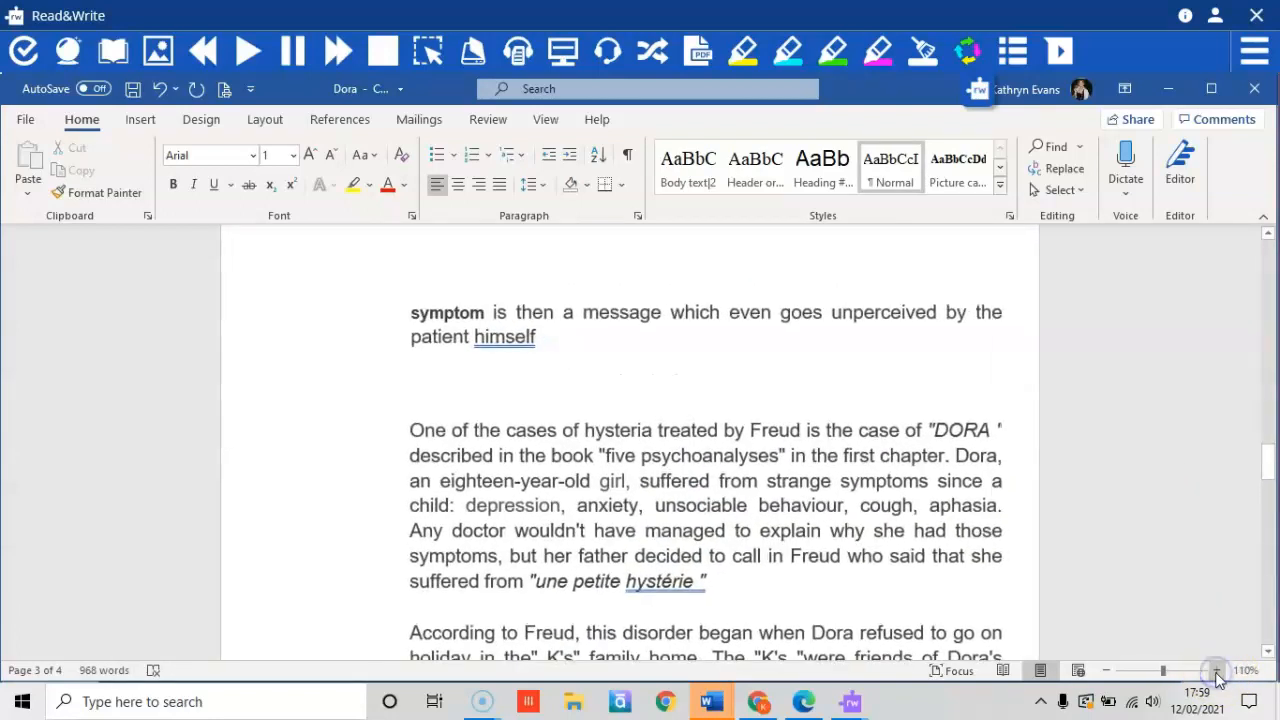
Have Read&Write read the first page aloud from "In 1900", pause it, and stop the playback.
scroll(793, 493, "up", 10)
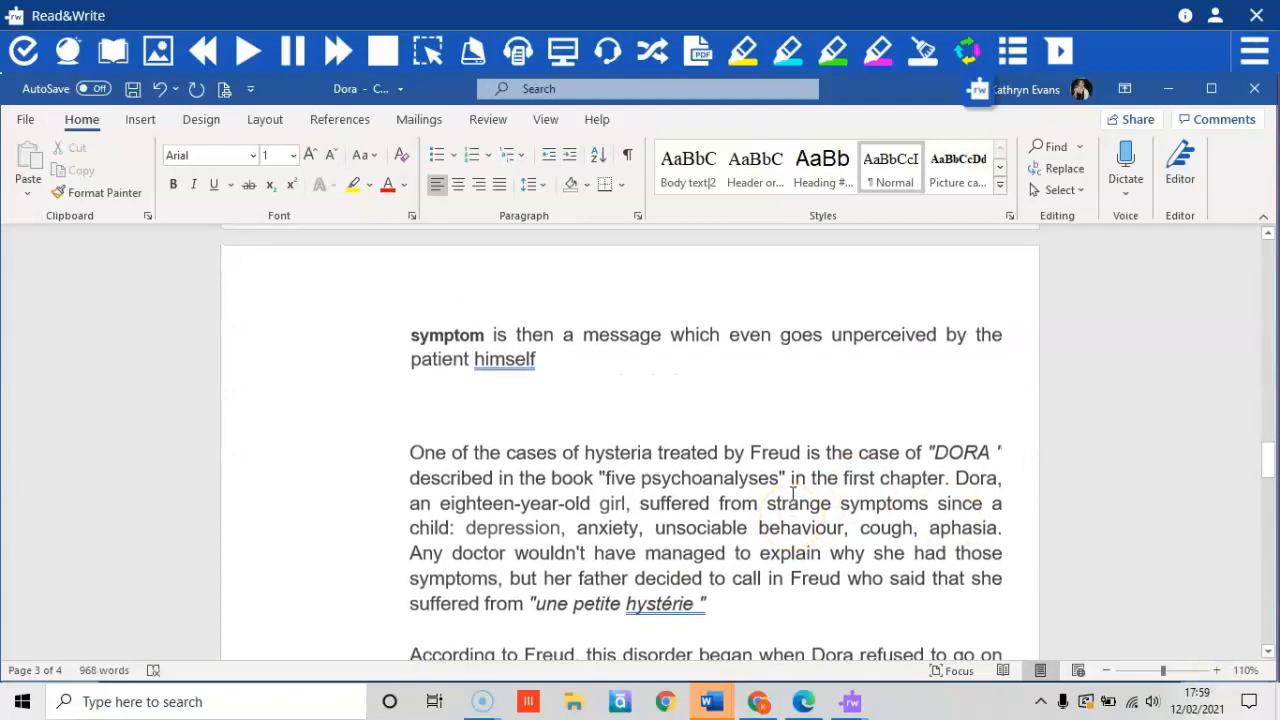
right_click(790, 493)
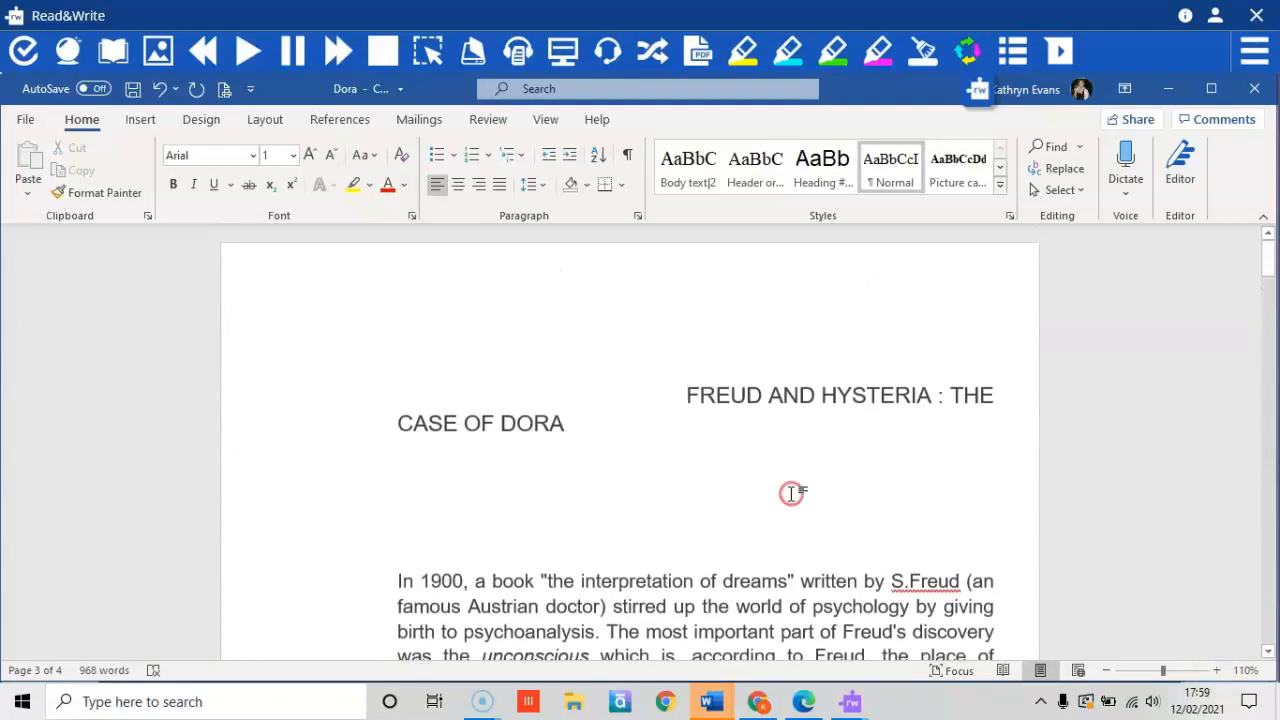
scroll(449, 531, "down", 1)
left_click(407, 510)
left_click(399, 556)
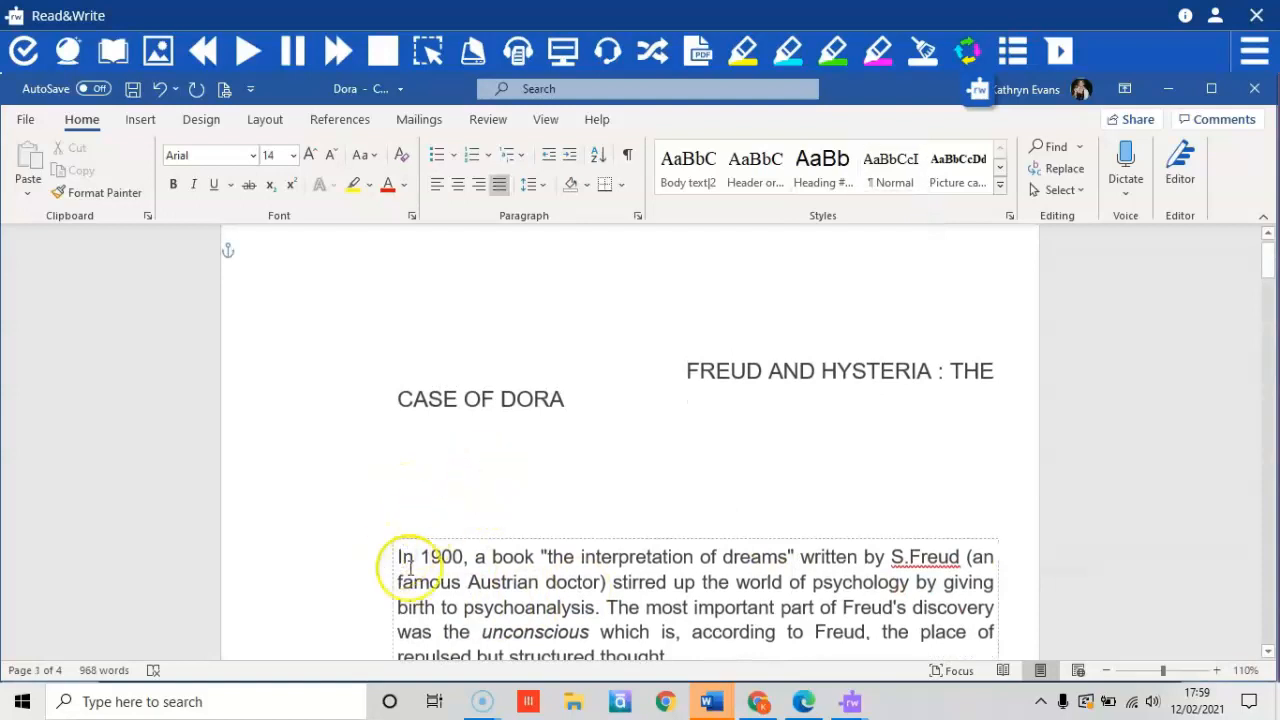
left_click(251, 48)
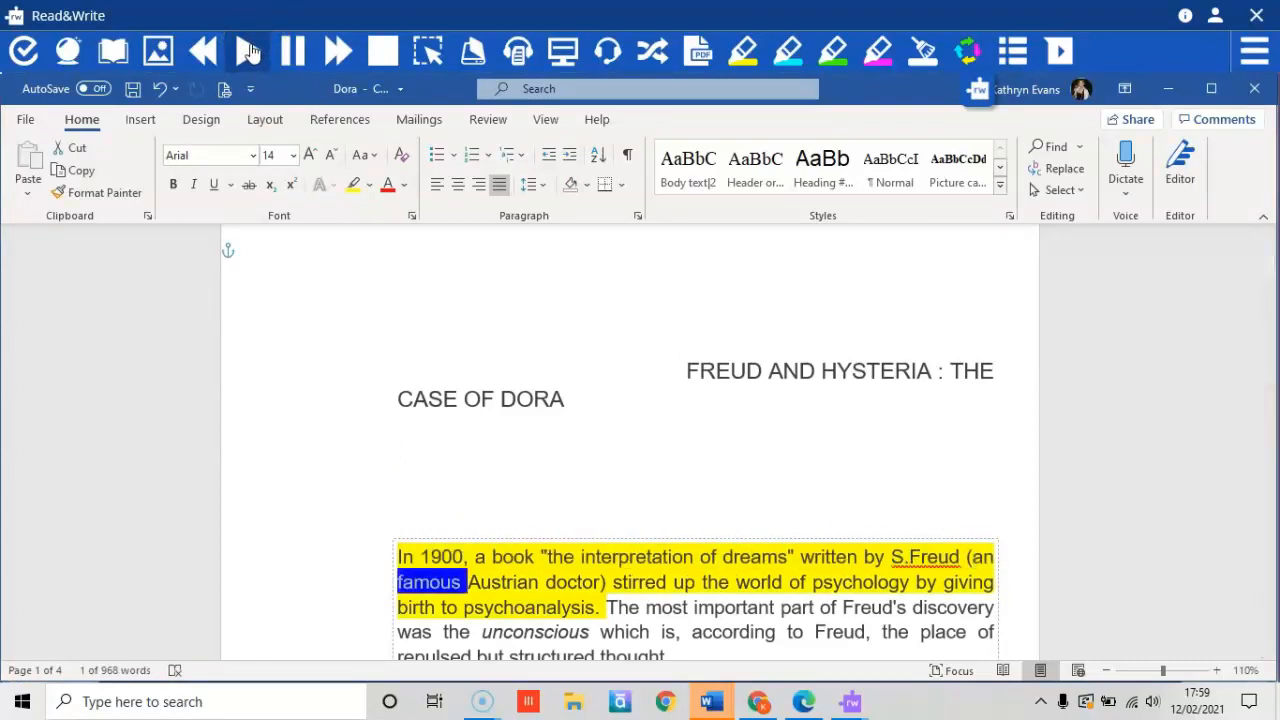
left_click(293, 48)
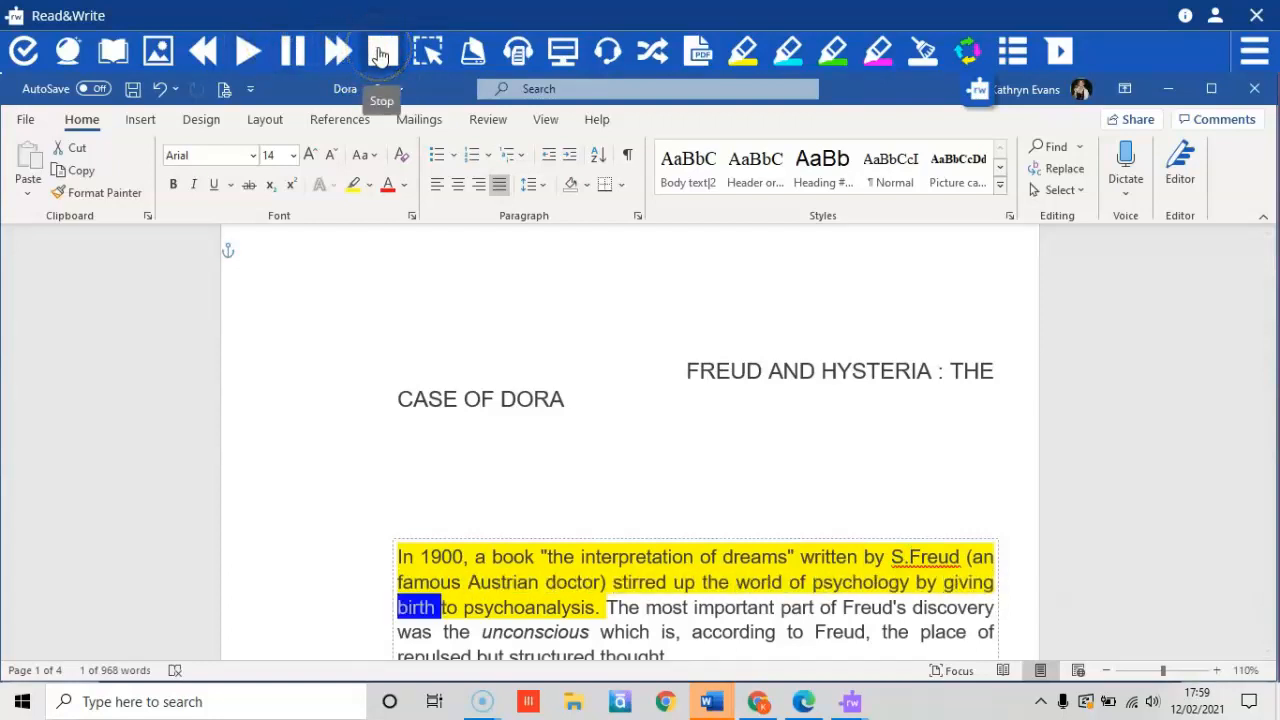
left_click(381, 55)
Test selecting the opening text from "In 1900" to "Austrian doctor", and clear the selection.
left_click(549, 374)
scroll(547, 378, "down", 1)
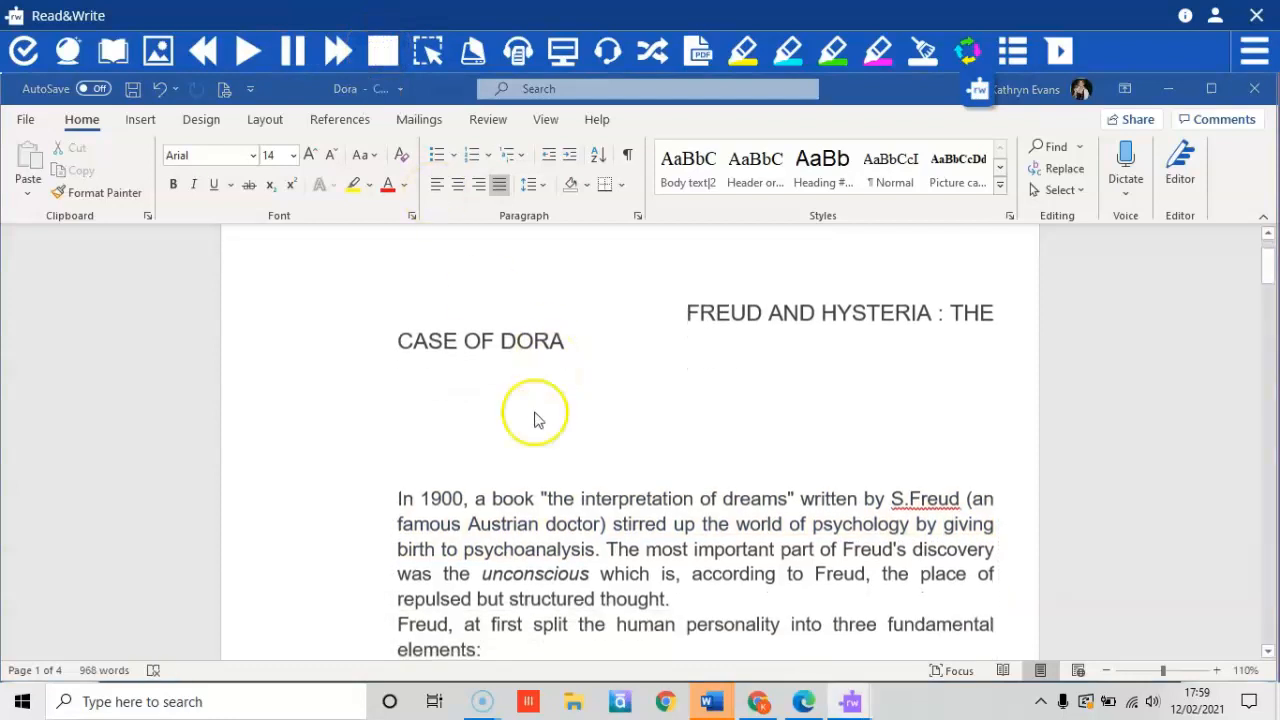
left_click(405, 508)
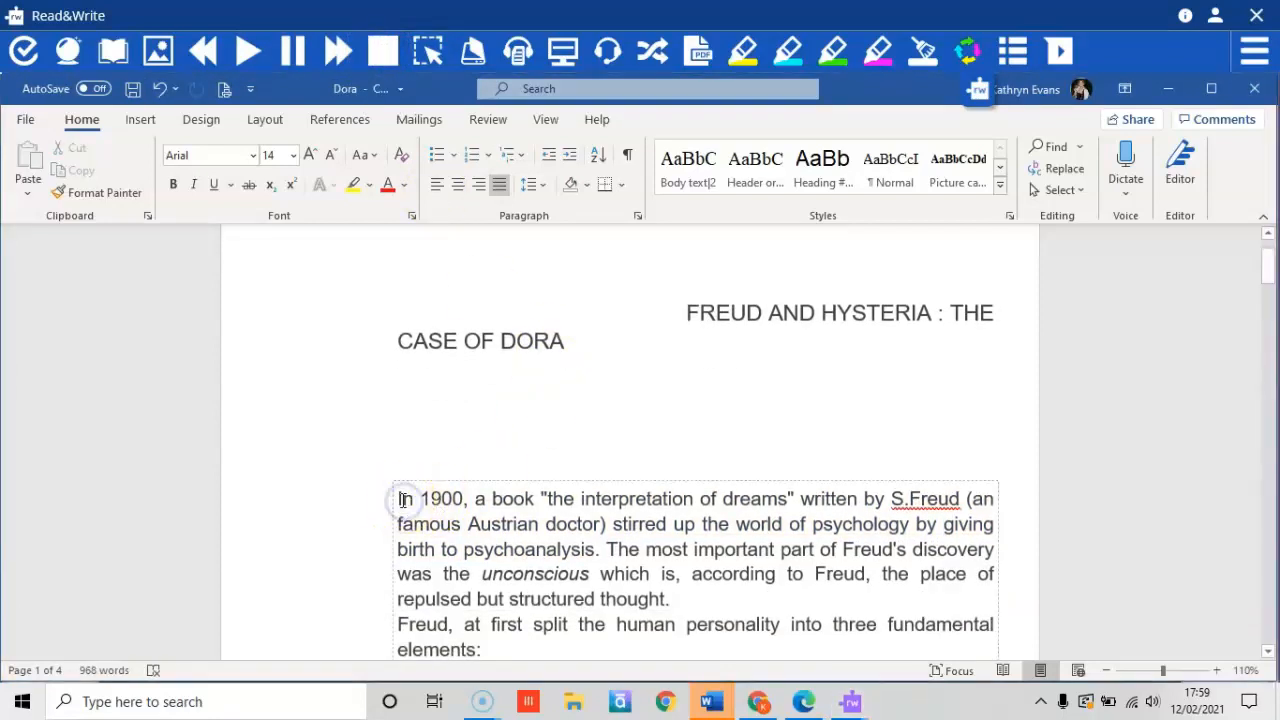
left_click_drag(398, 498, 592, 522)
left_click(580, 397)
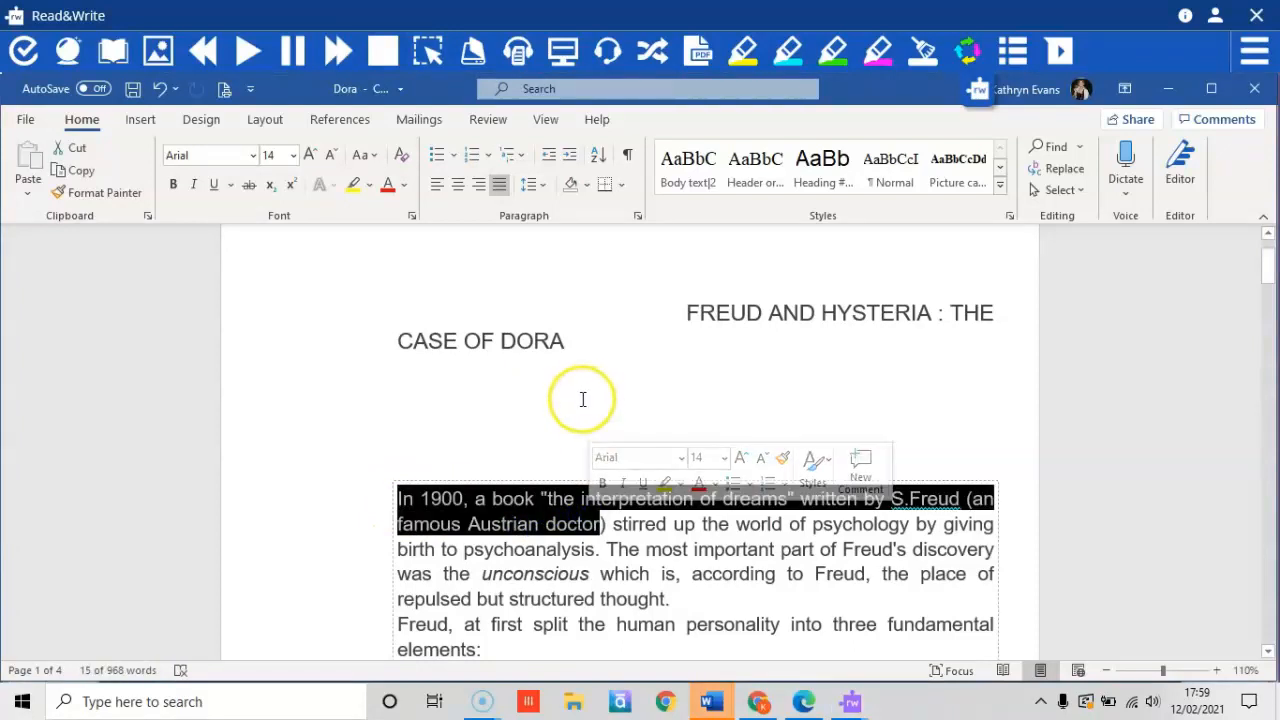
scroll(580, 403, "up", 1)
scroll(582, 406, "down", 2)
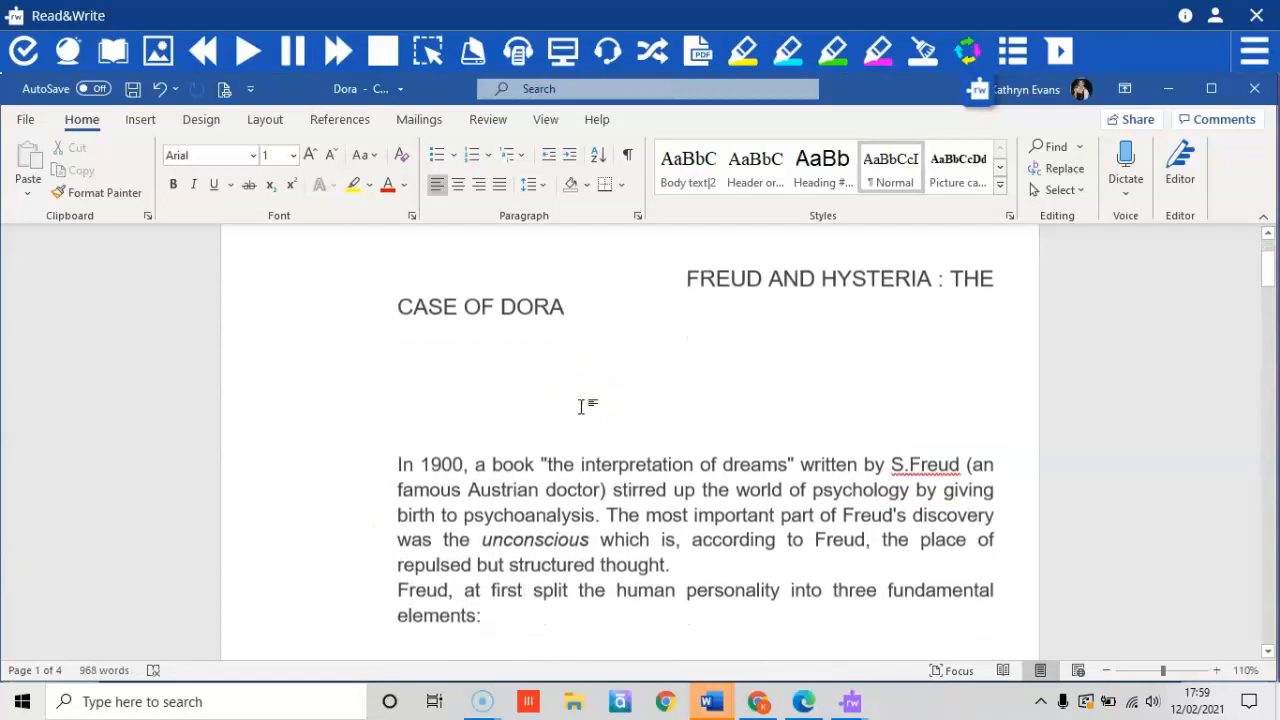